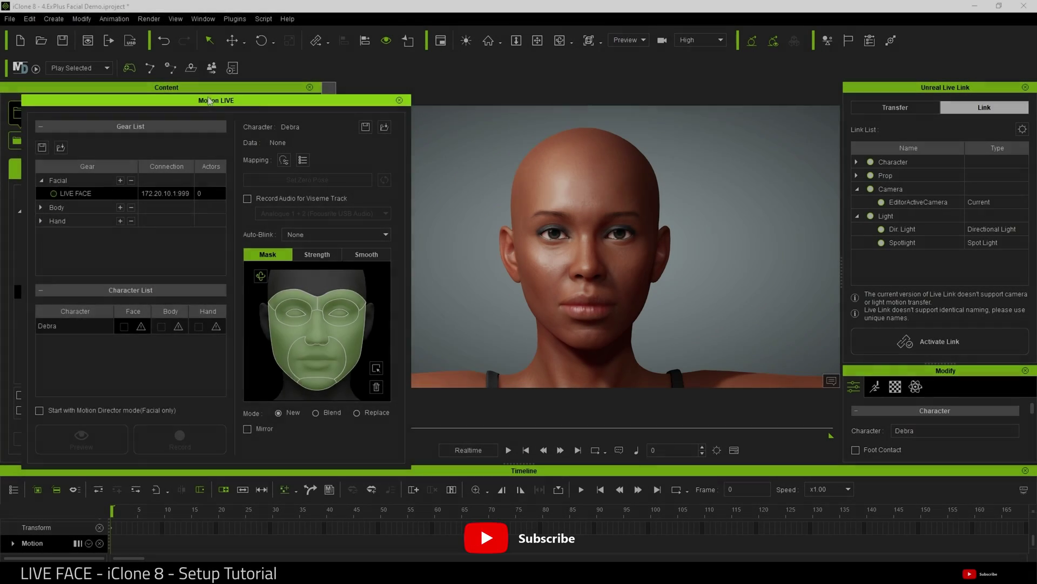
Preview Debra's LIVE FACE capture with smoothing activated, head rotation at 6 and muscle at 5.
drag(208, 101, 226, 117)
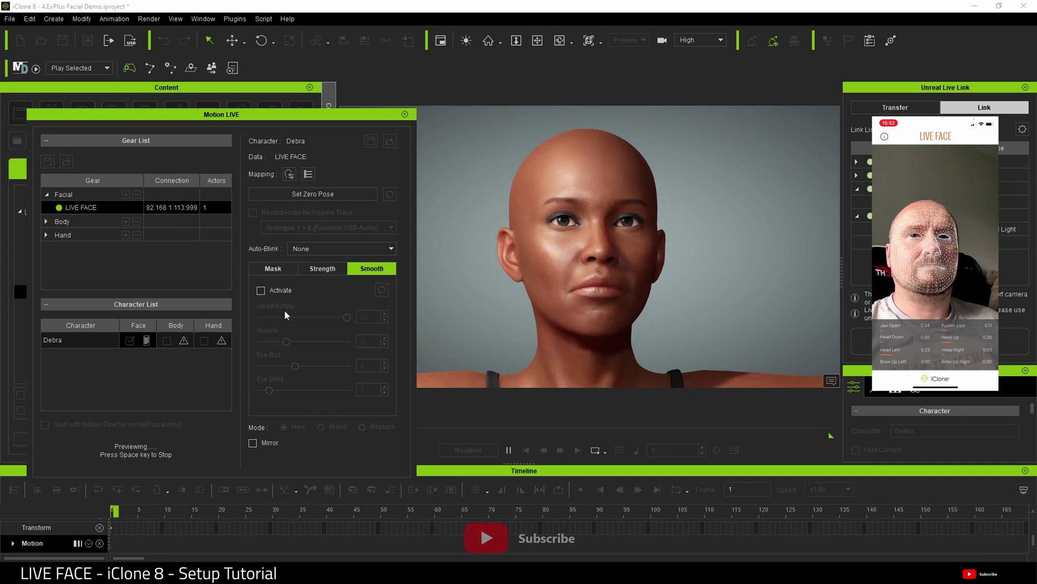
click(261, 290)
drag(347, 317, 303, 341)
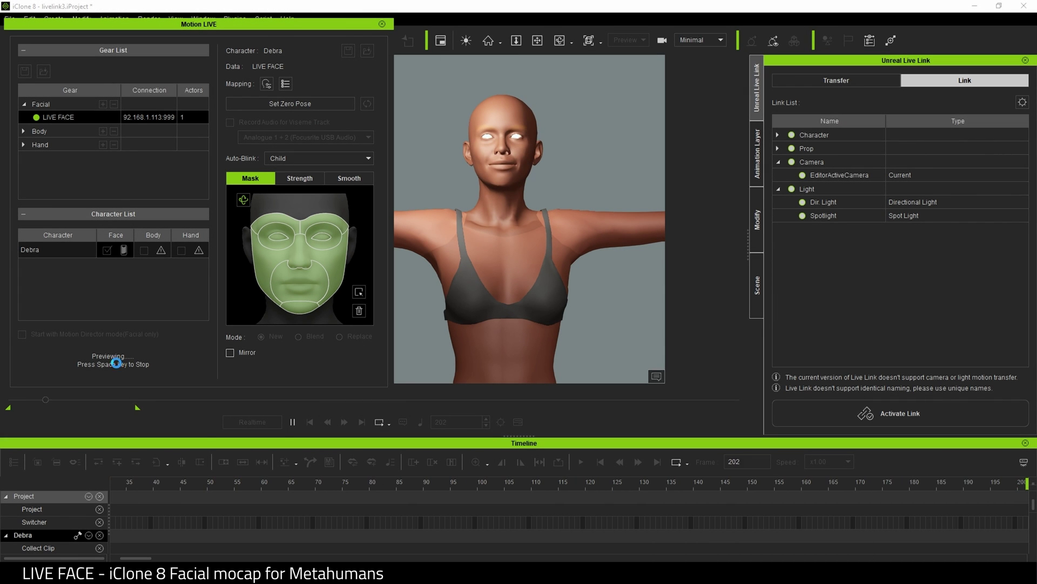
Stop the face preview and bring up the Unreal Live Link plugin panel.
key(space)
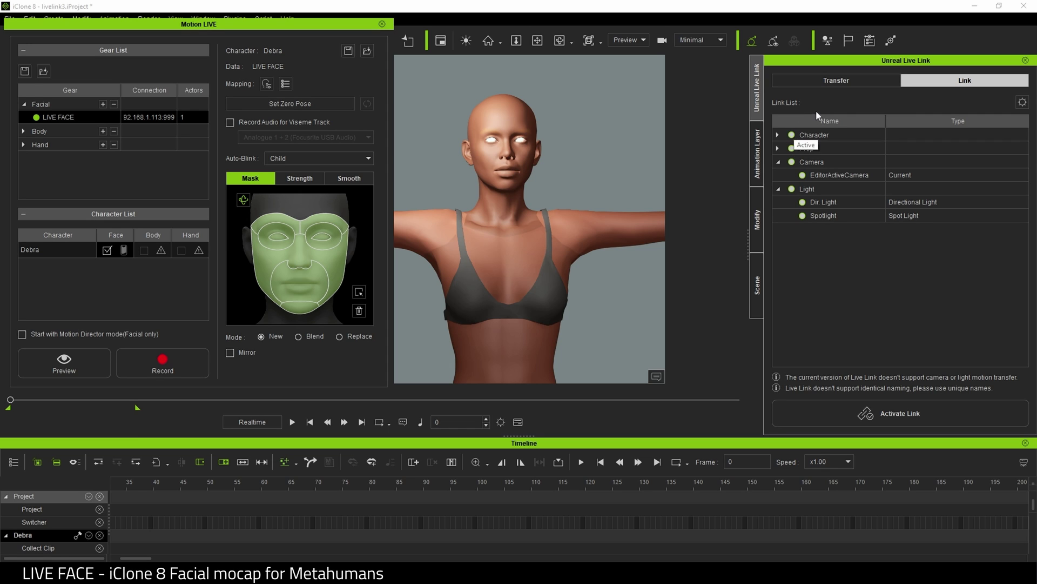
drag(258, 23, 249, 116)
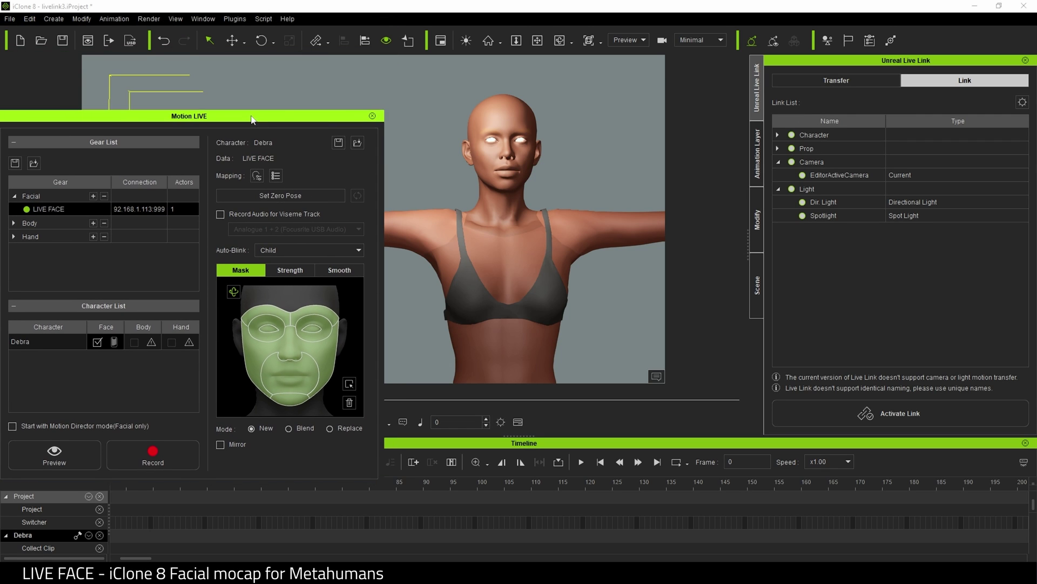
click(236, 19)
mouse_move(264, 64)
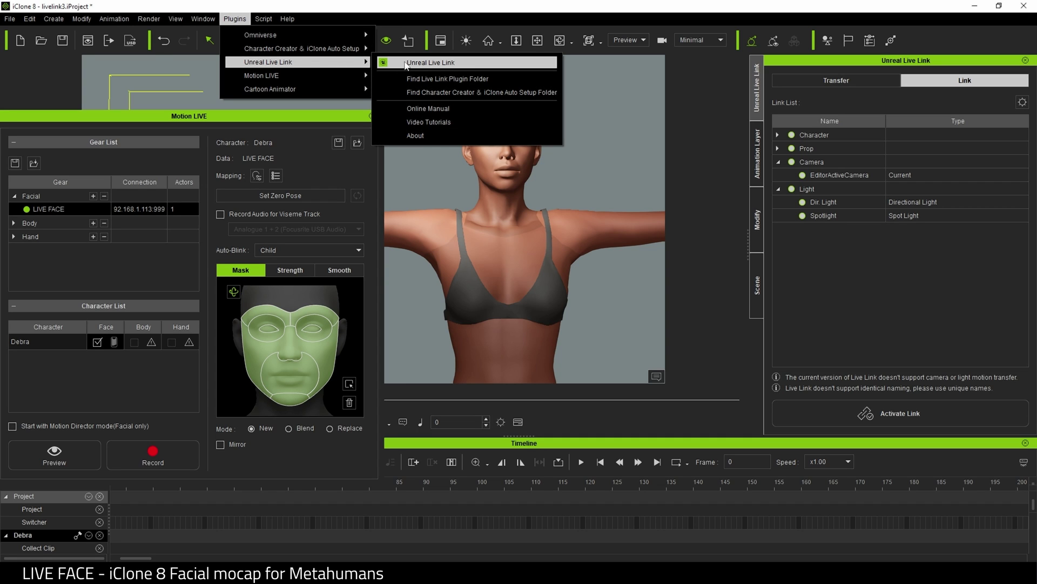
click(405, 63)
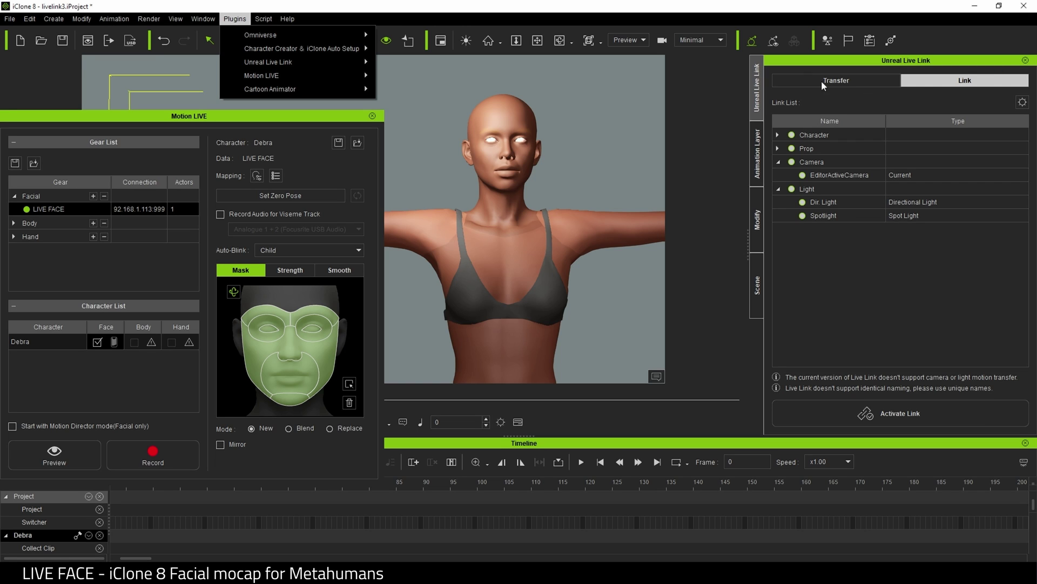
Expand the Character group to show Debra as a CC Avatar and activate the link.
click(853, 80)
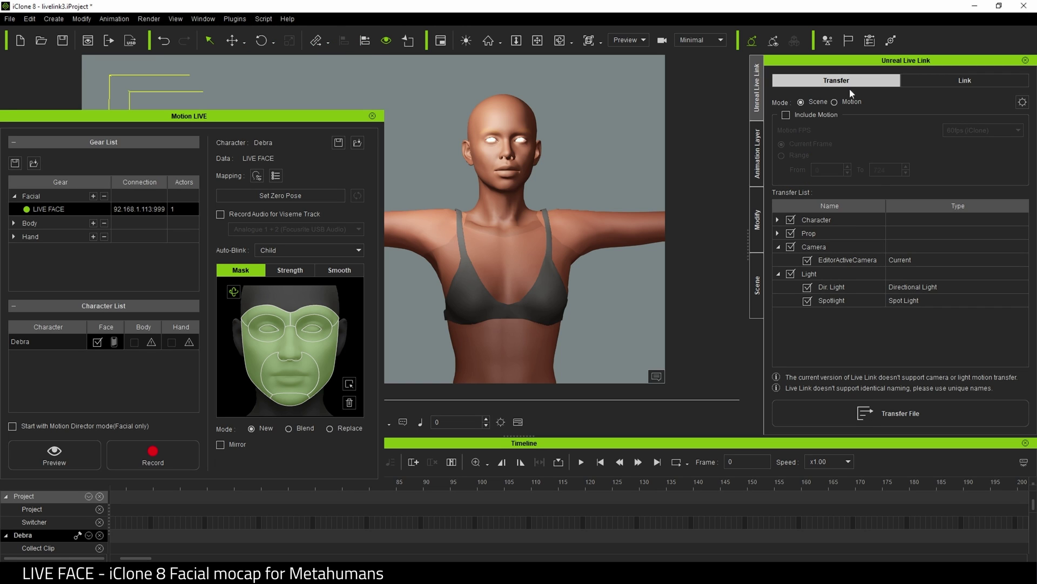
click(928, 82)
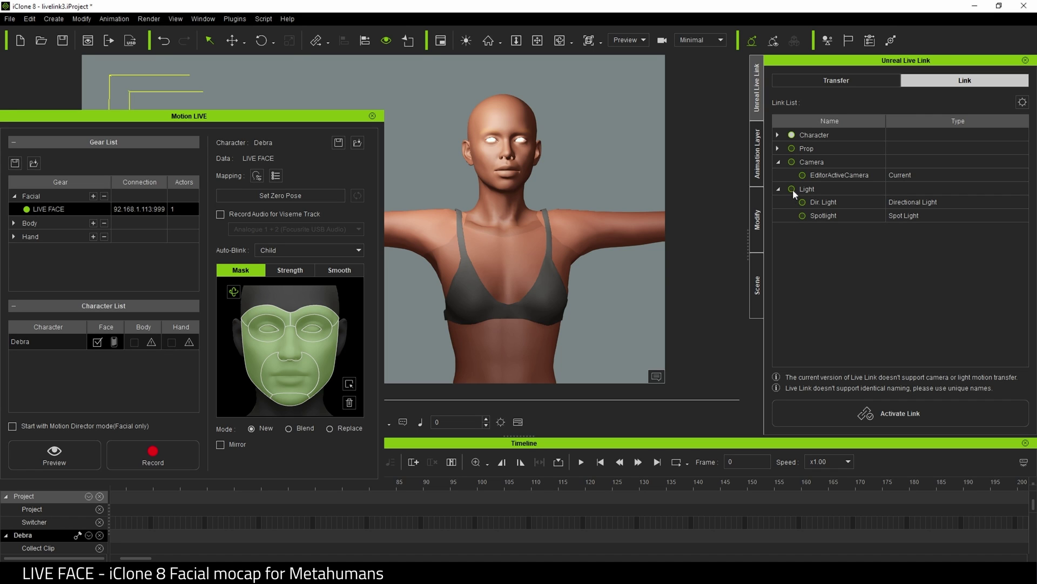
click(813, 138)
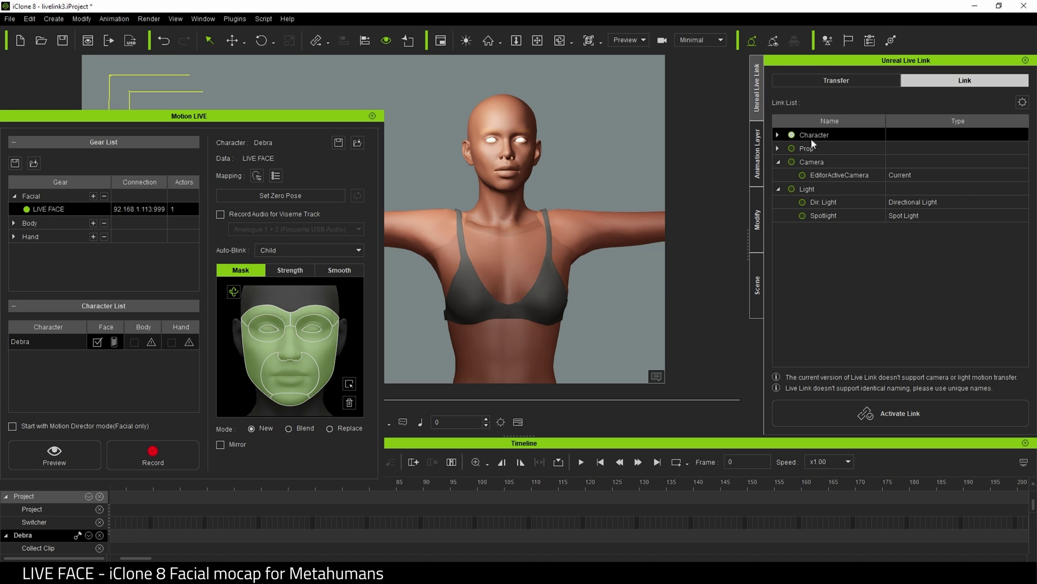
click(778, 135)
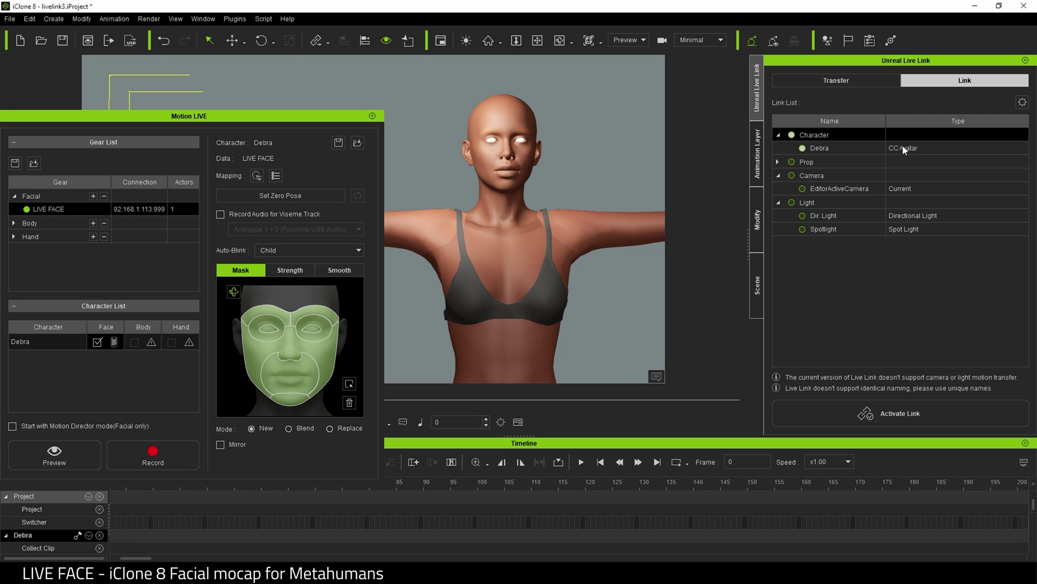
click(907, 409)
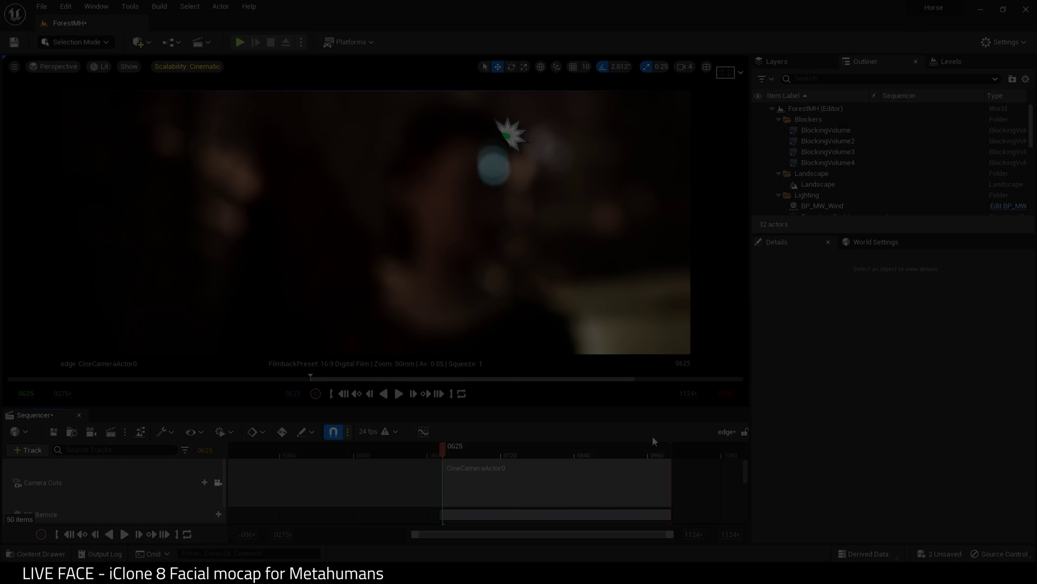
Play and pause the ForestMH sequence, then open the Plugins browser from the Edit menu.
click(398, 394)
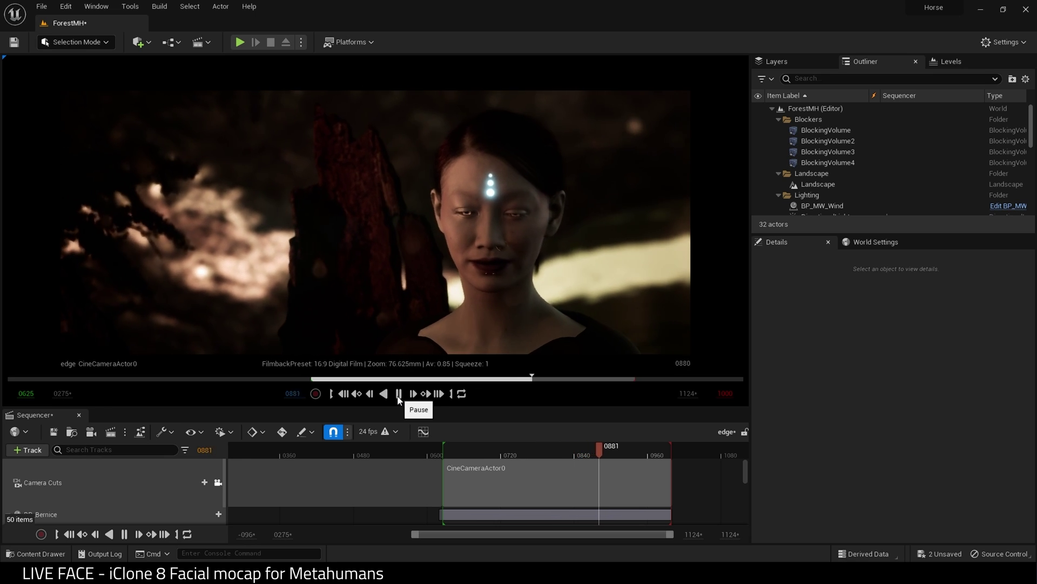
click(399, 393)
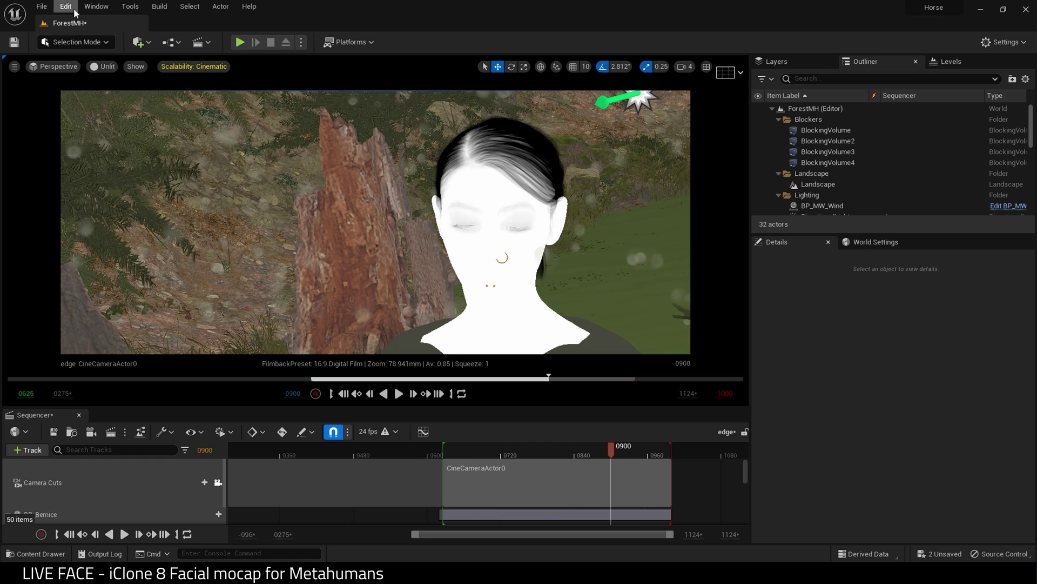
click(67, 7)
click(92, 173)
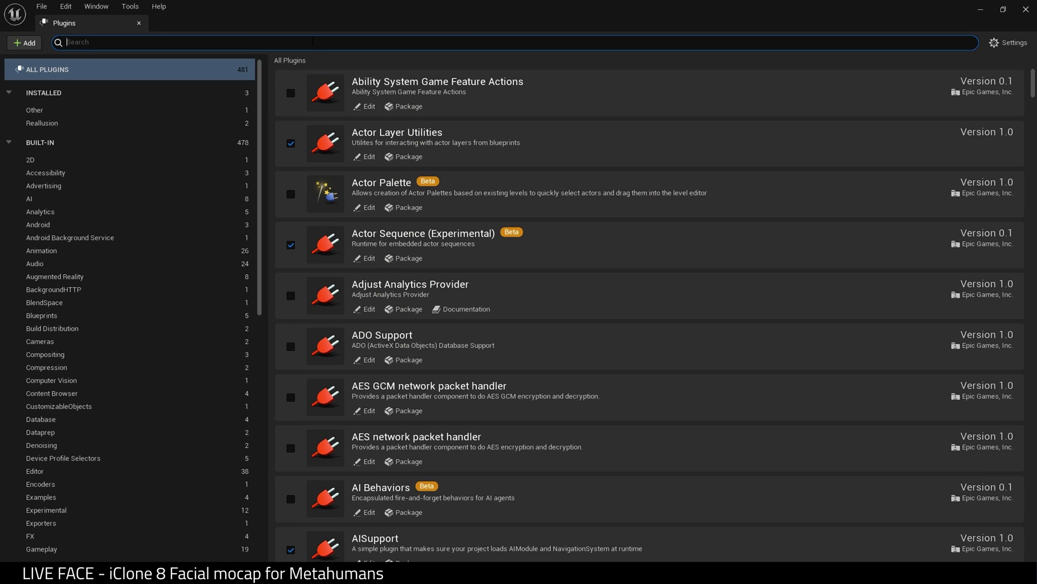
Search 'iclon' and enable iClone Live Link and Character Creator & iClone Auto Setup plugins.
text(iclone)
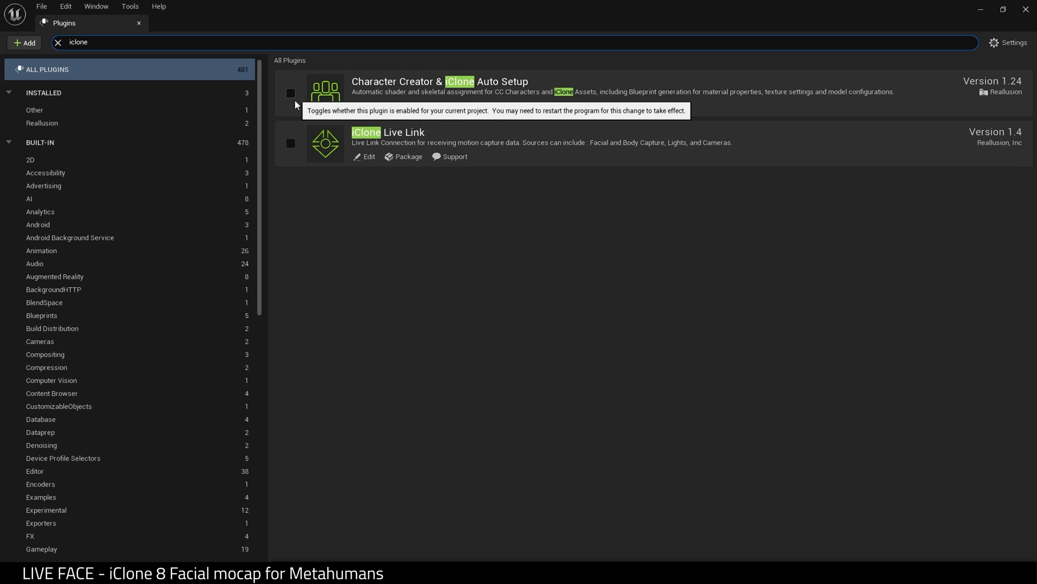
click(289, 145)
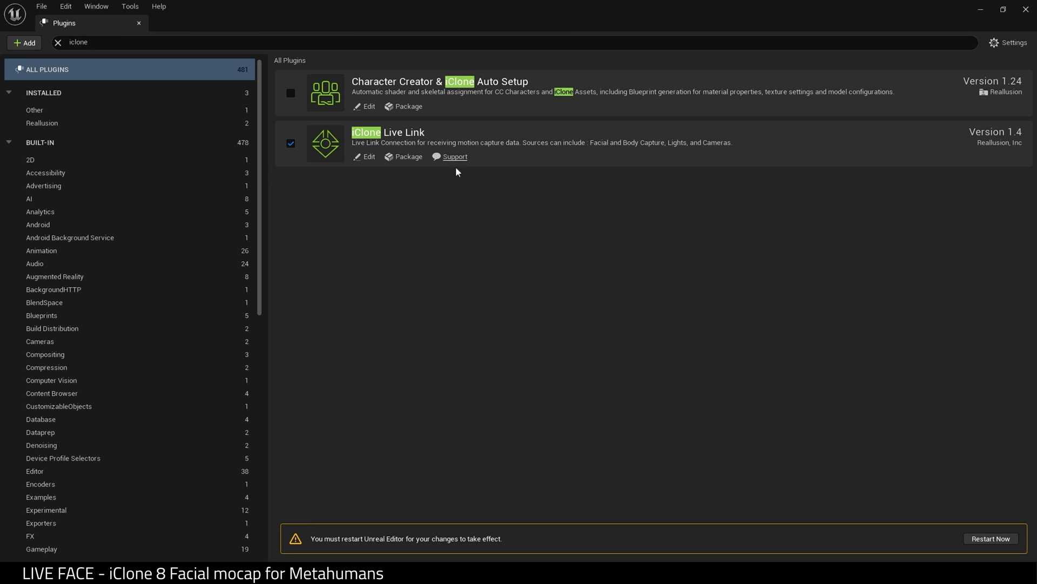
click(291, 93)
Search 'media', enable Media Framework Utilities and Media IO Framework, and restart the editor.
key(BackSpace)
text(me)
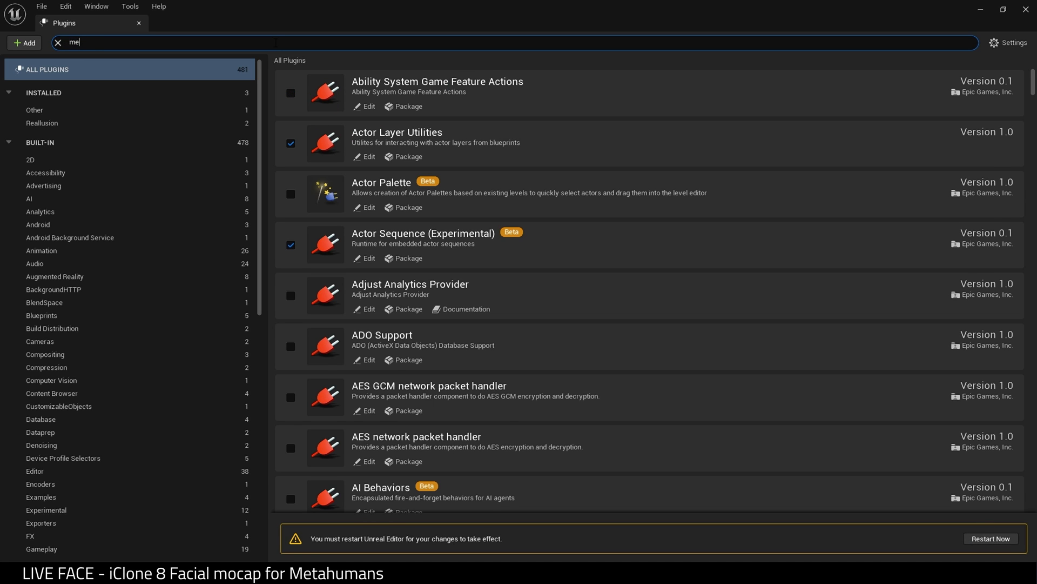
text(dia)
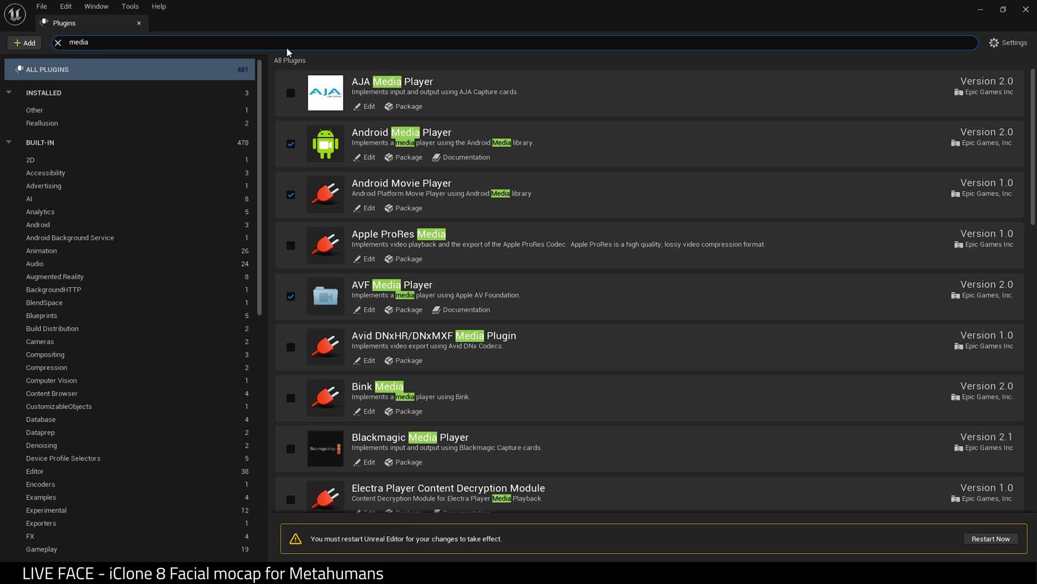
scroll(372, 162, down, 10)
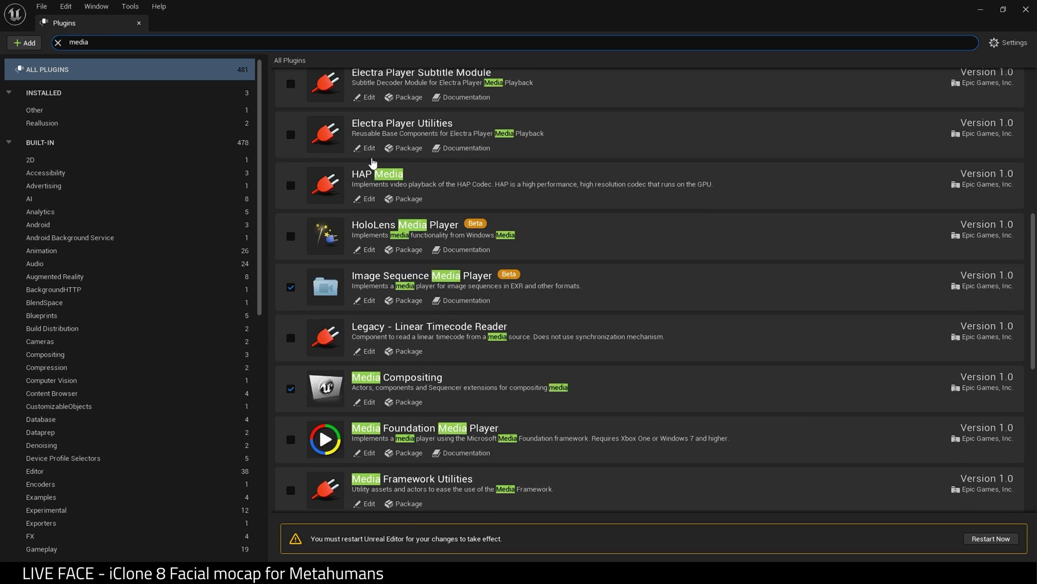
scroll(372, 162, down, 4)
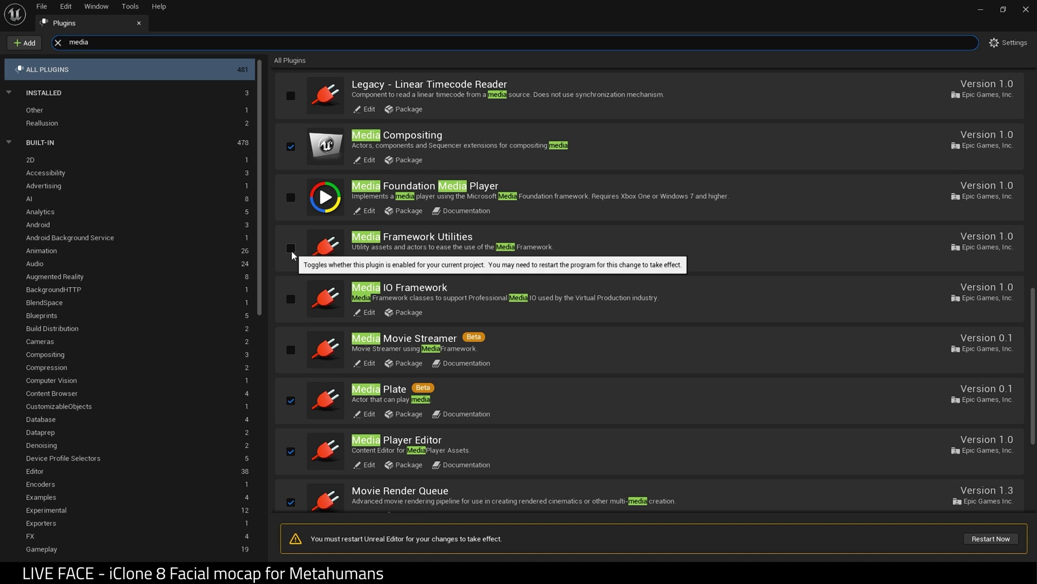
click(291, 249)
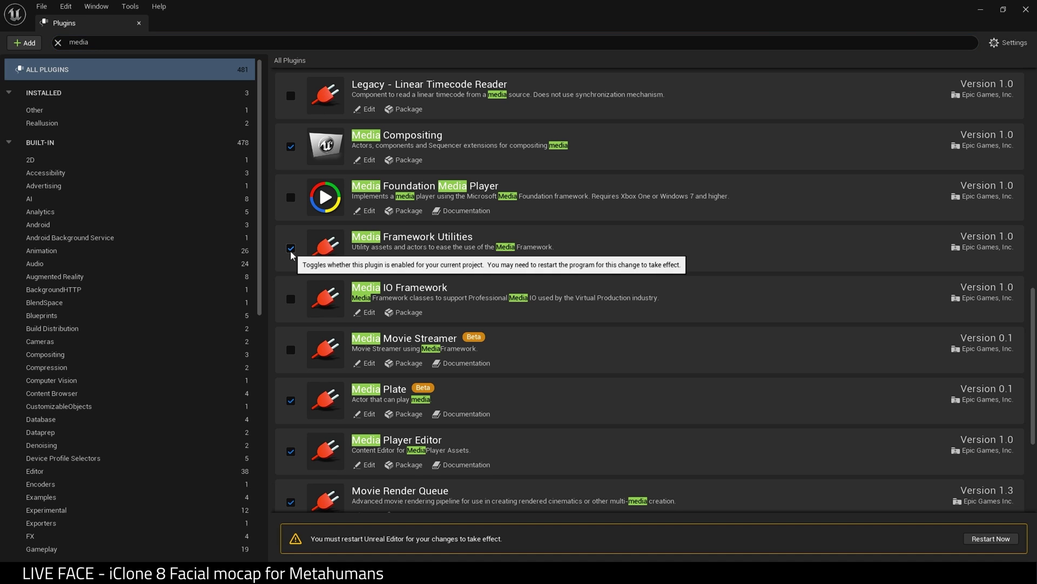
click(290, 299)
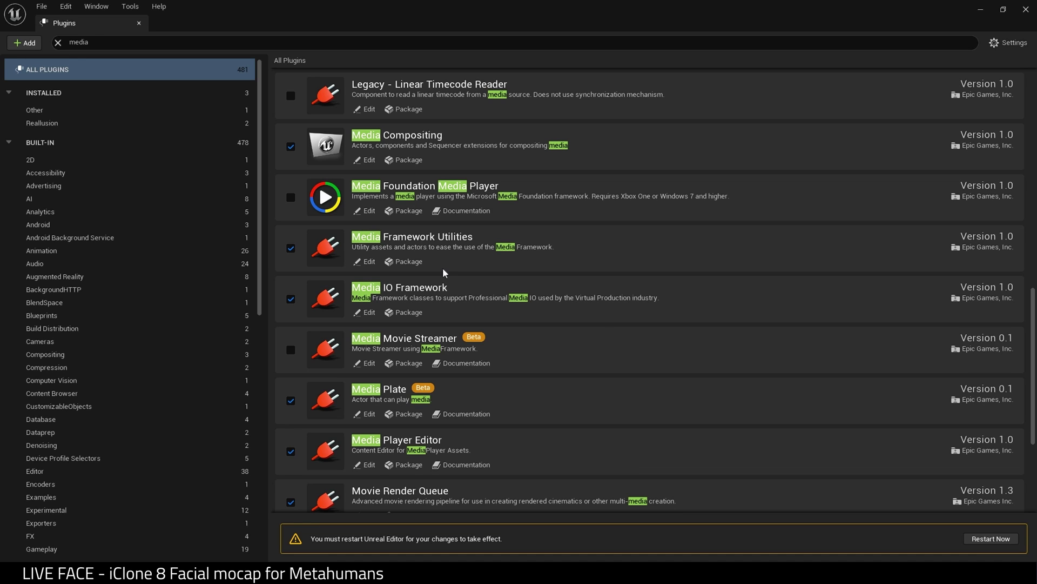
click(1009, 543)
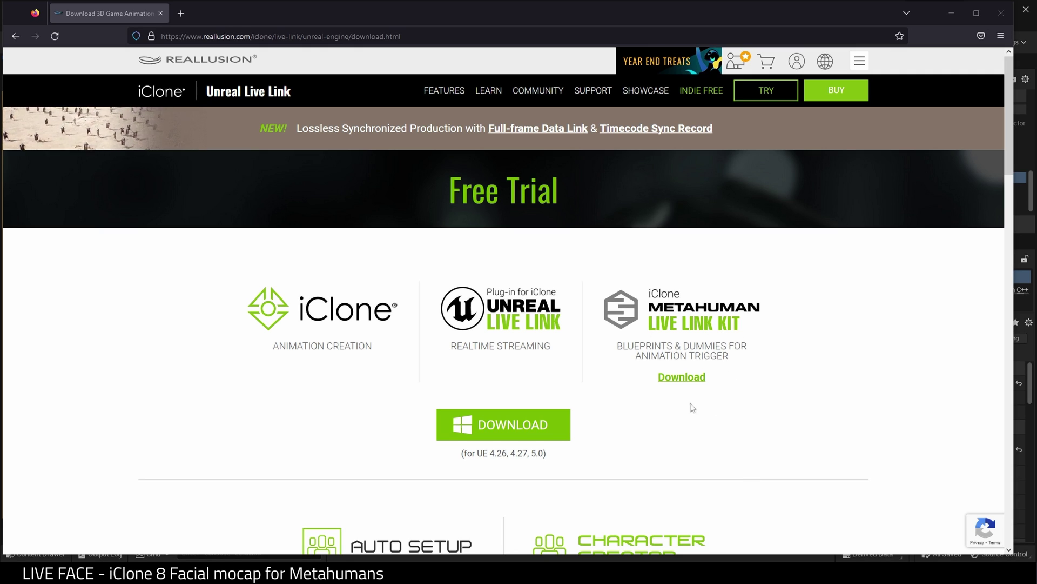
Download the iClone_Live_Link_MetaHuman_Kit.zip from the Unreal Live Link page.
click(682, 377)
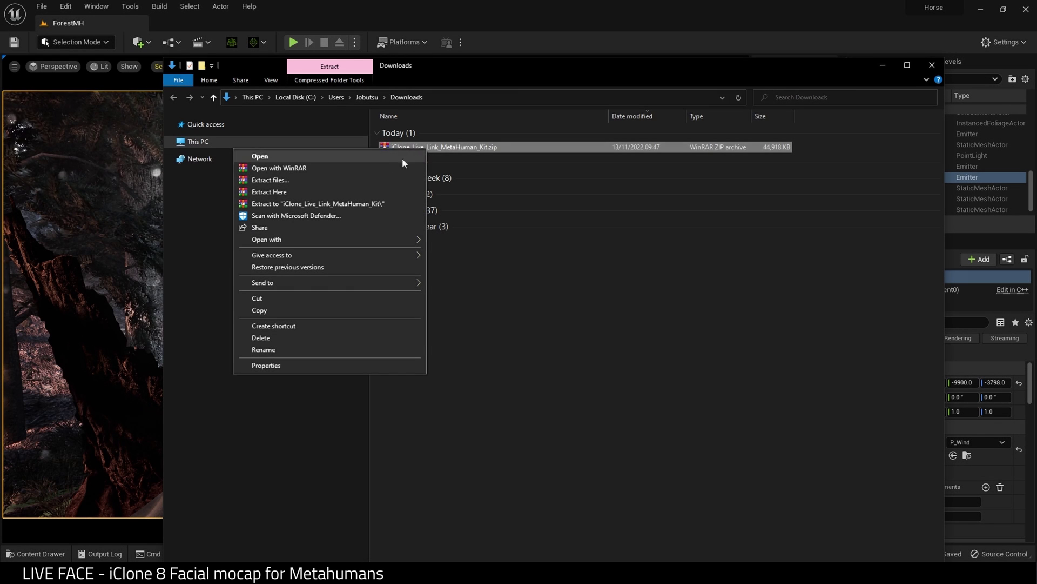
Extract the kit archive and browse into the iClone MetaHuman Kit's Content folder.
click(372, 205)
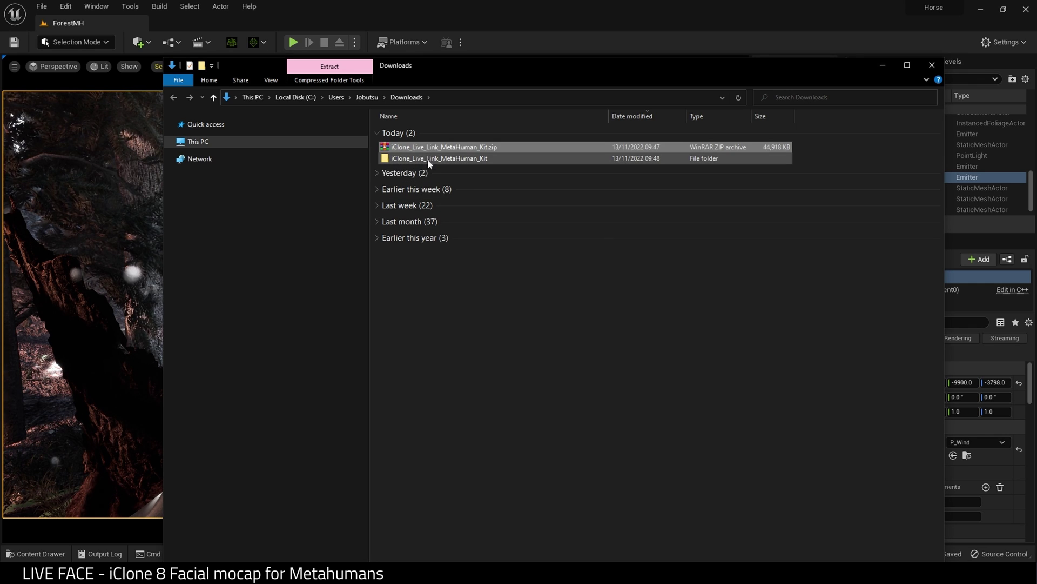
double_click(429, 158)
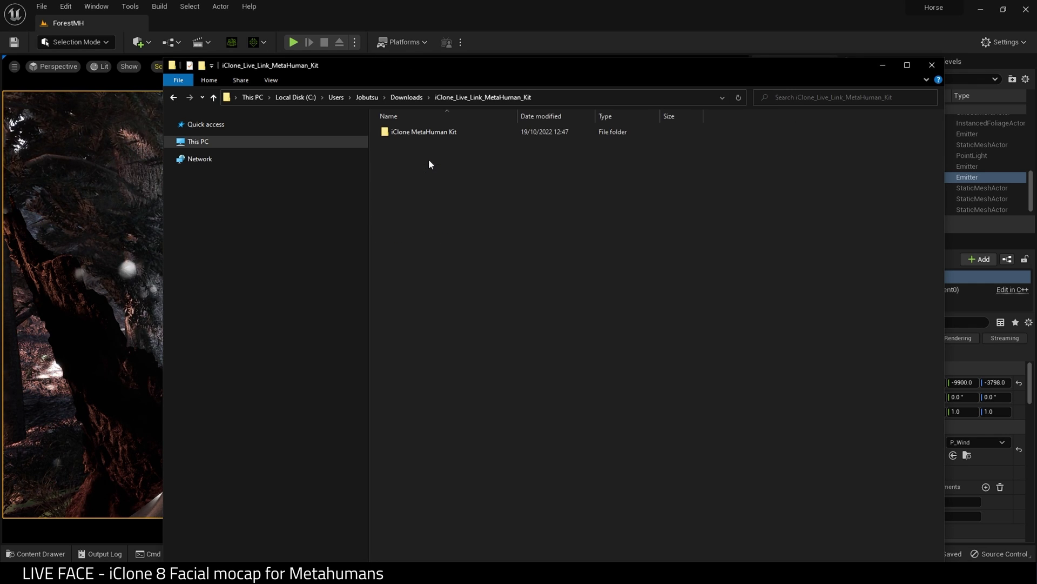
double_click(424, 131)
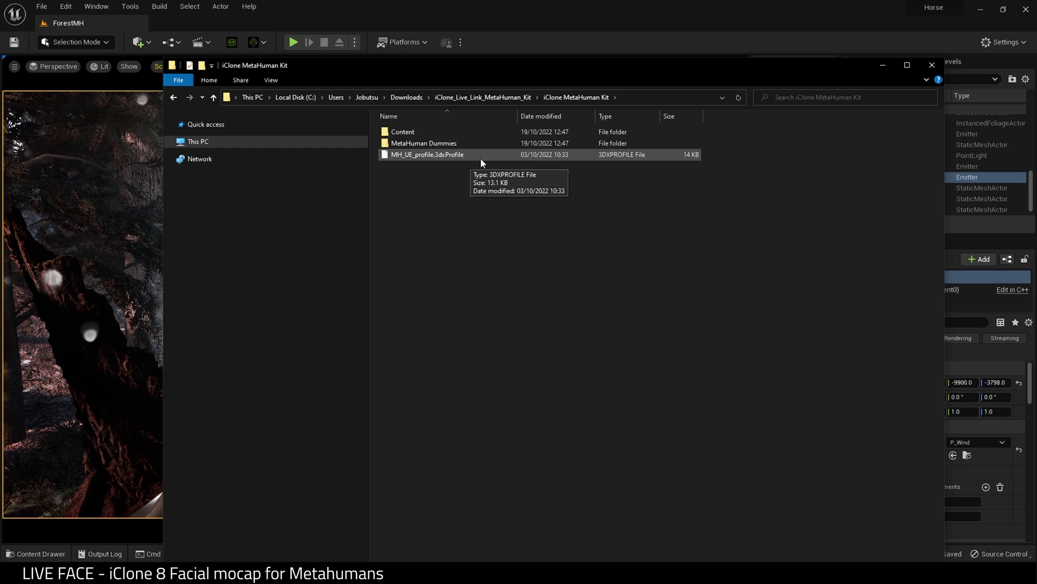
double_click(429, 142)
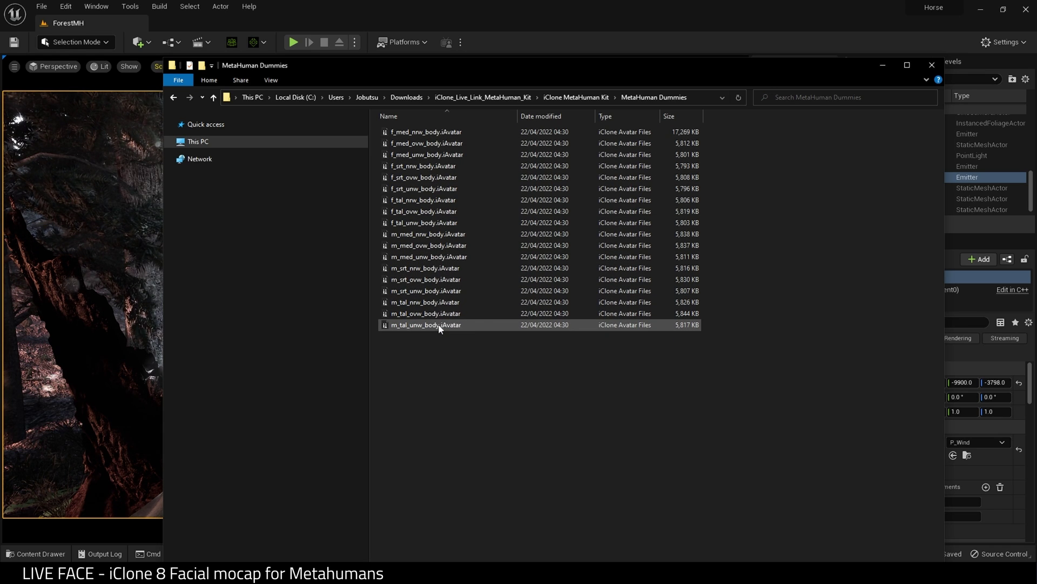
click(562, 99)
click(406, 134)
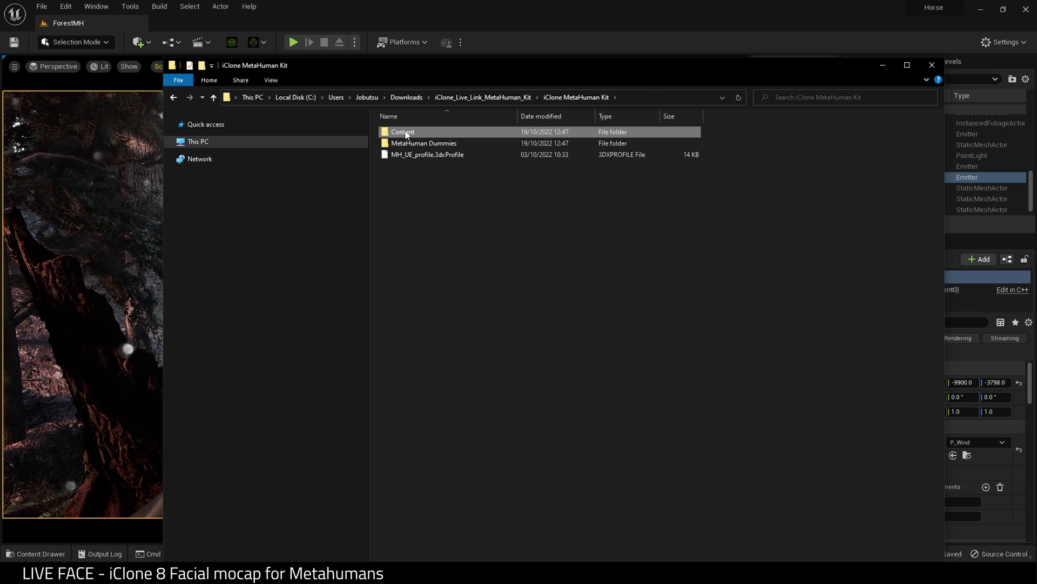
double_click(409, 133)
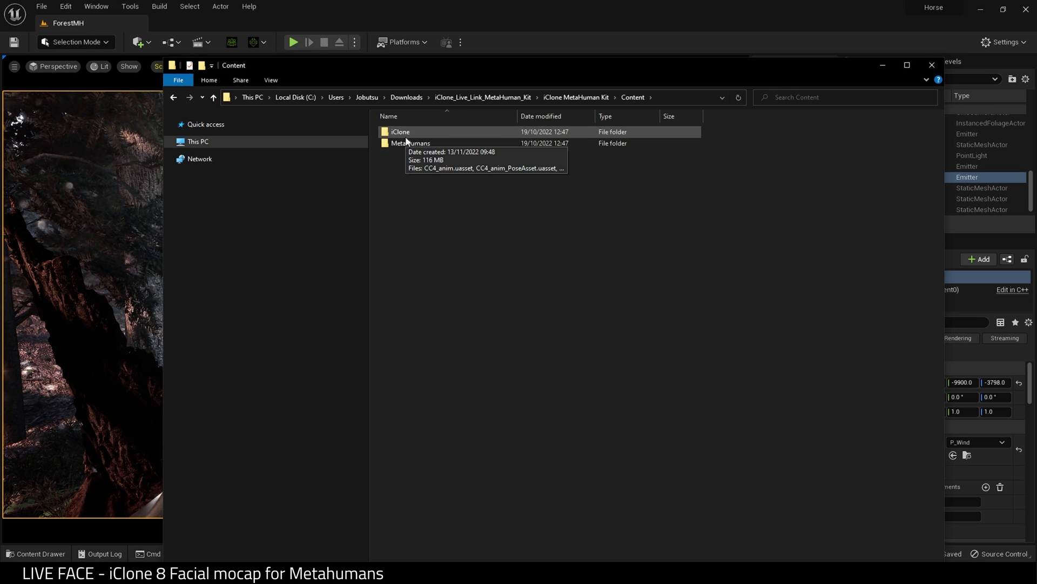
Copy the iClone and MetaHumans folders from the kit's Content folder.
shift+click(406, 143)
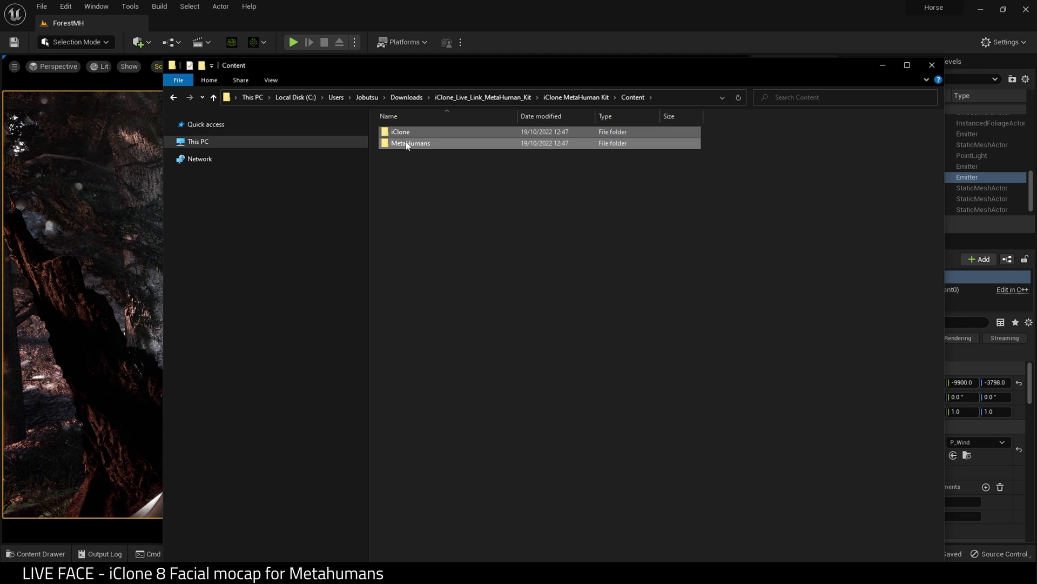
right_click(406, 143)
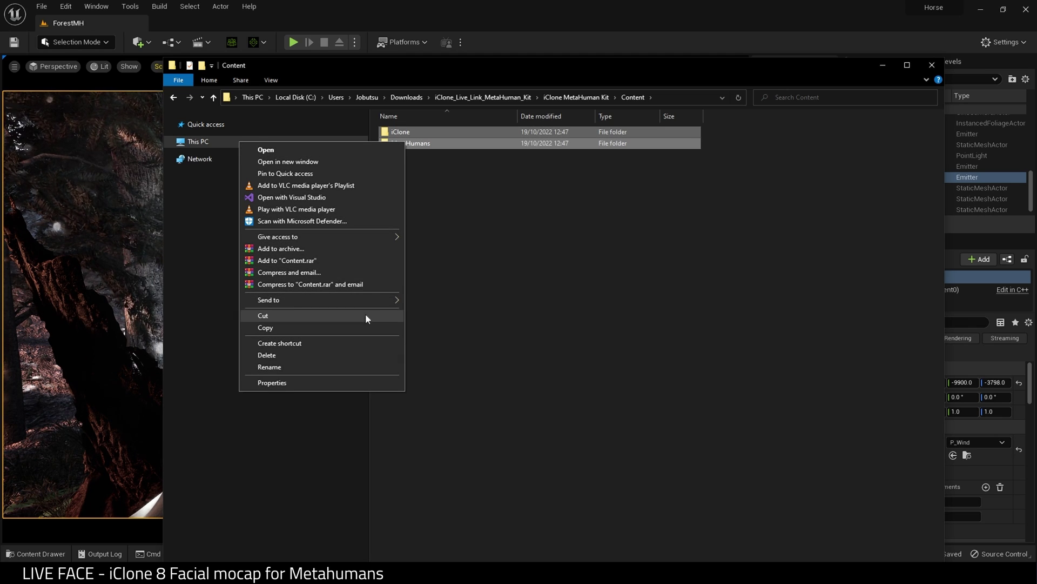
click(354, 327)
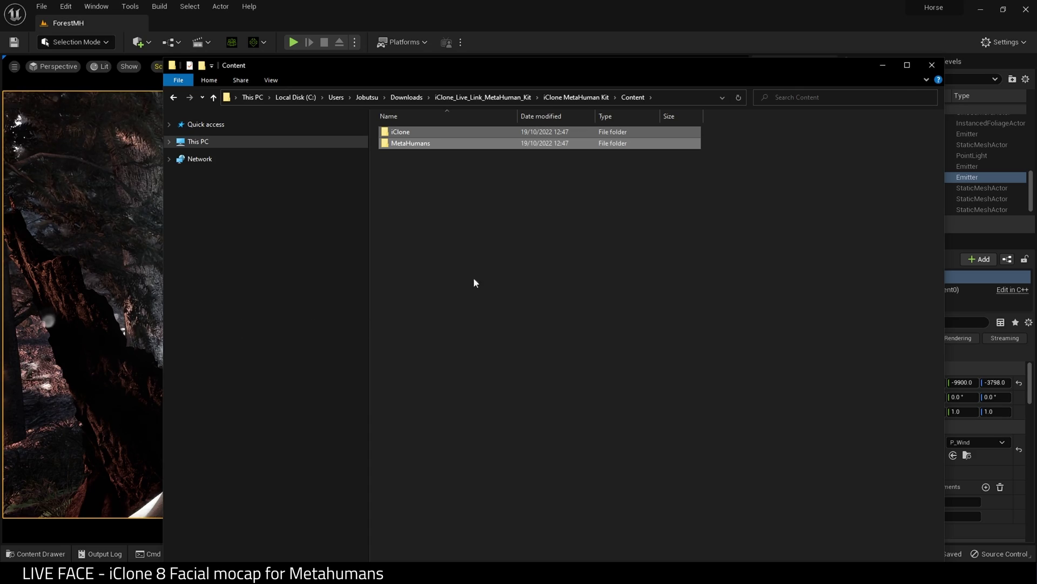
click(882, 65)
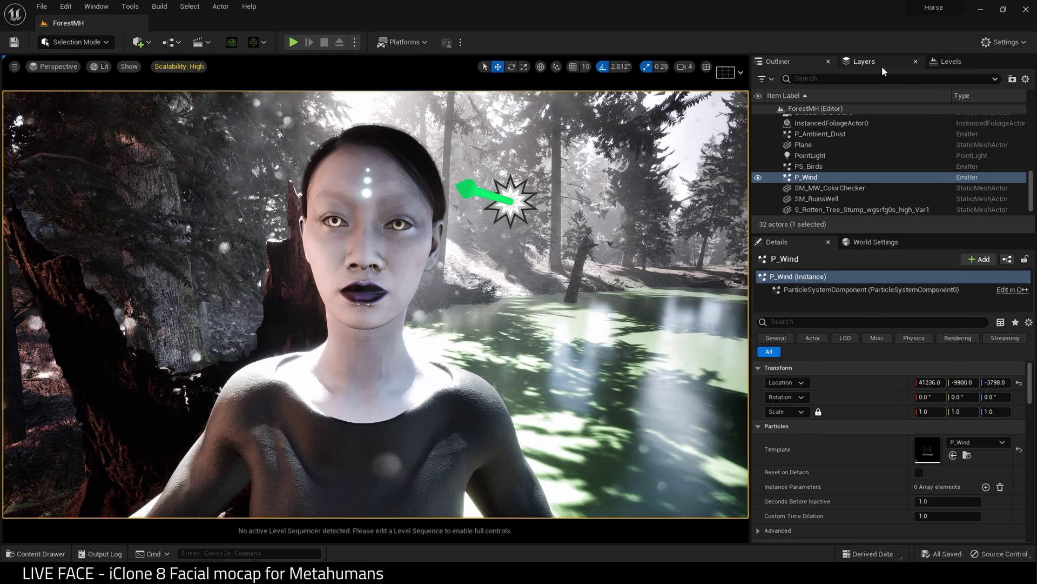
Paste the folders into the Horse project's Content folder, replacing the existing files.
click(1026, 9)
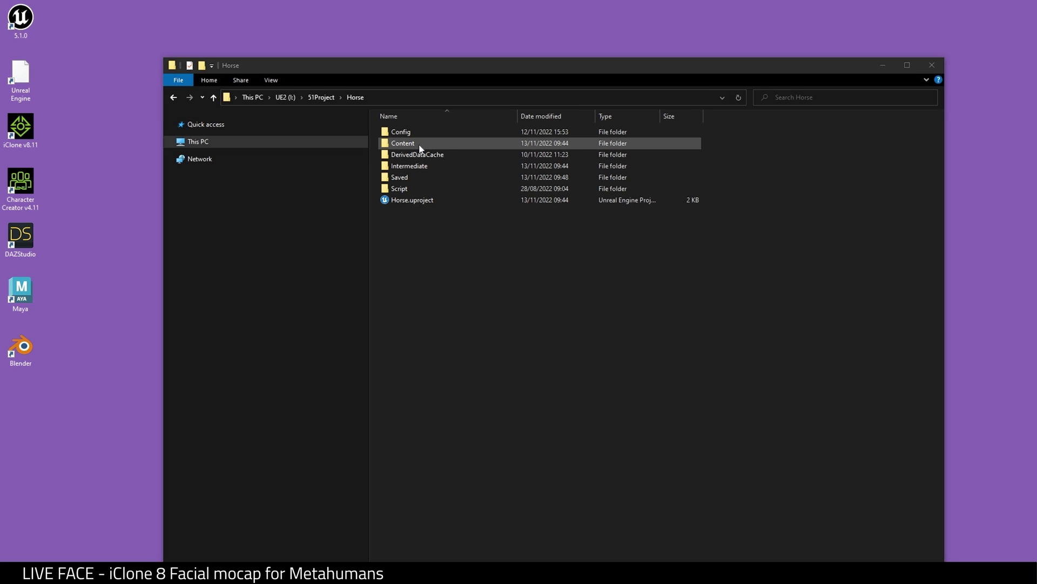
double_click(420, 146)
right_click(805, 263)
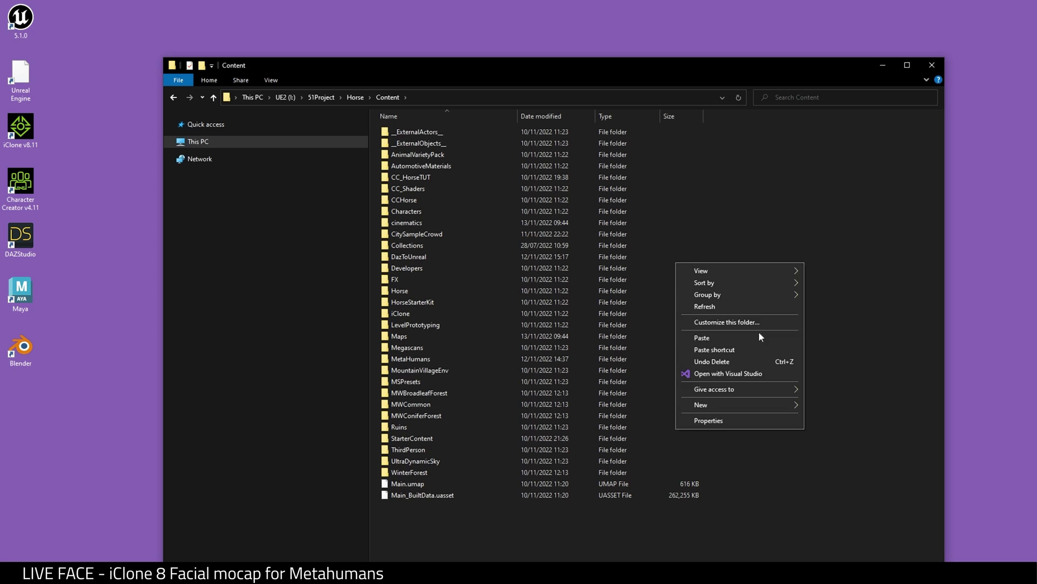
click(759, 335)
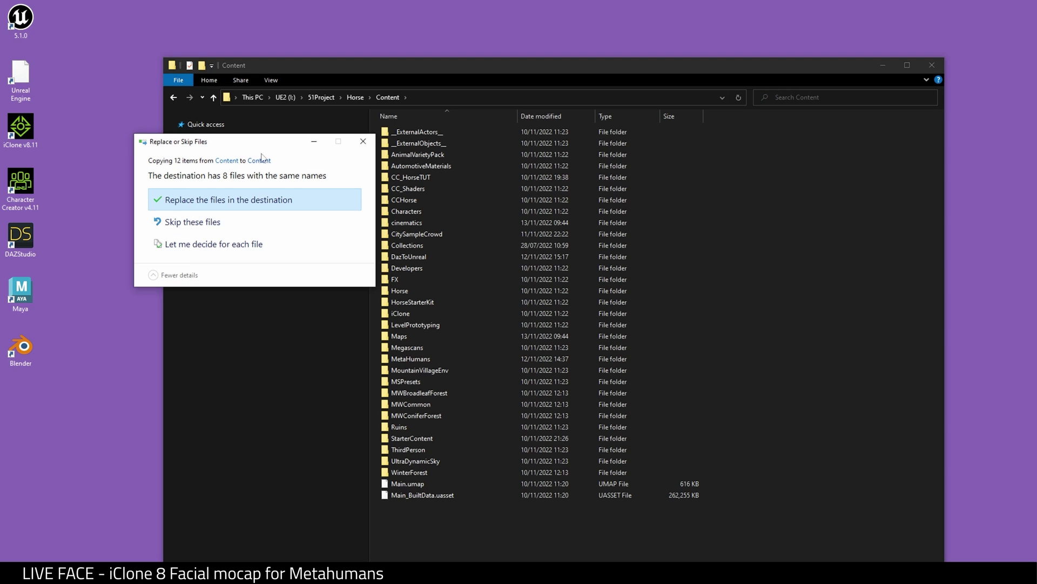
drag(262, 155, 556, 214)
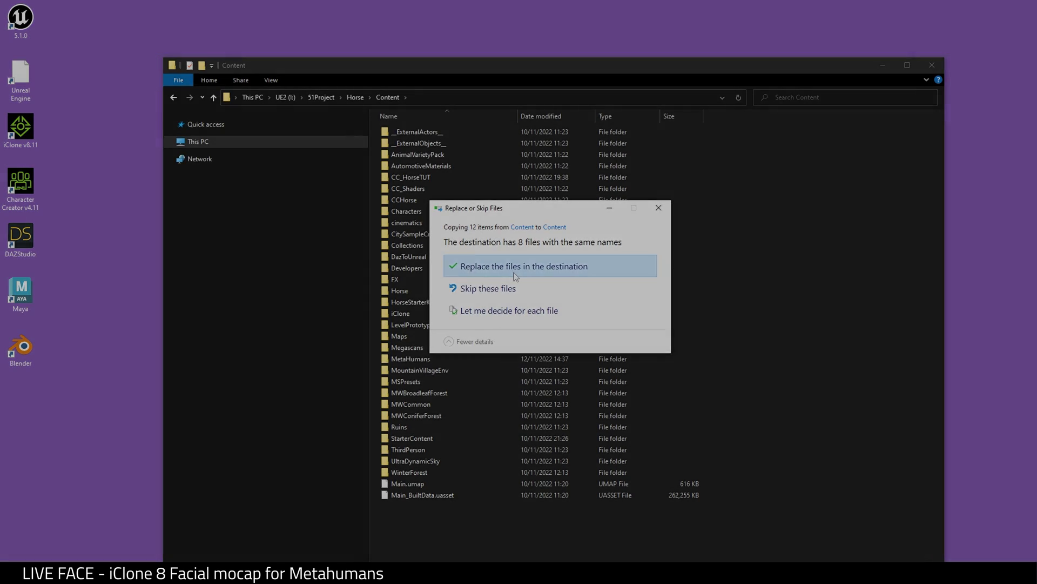
click(515, 275)
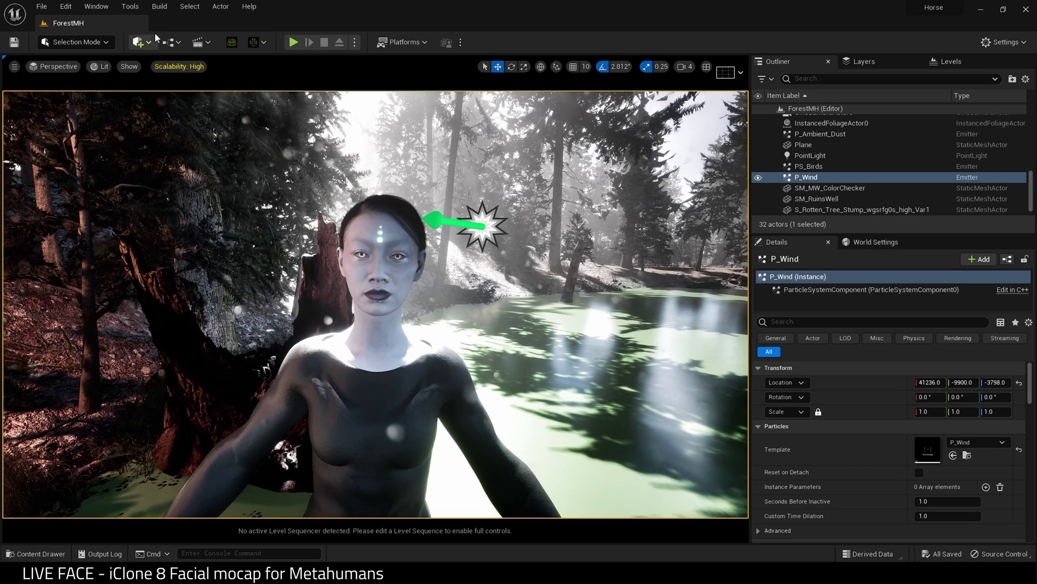
Open the Live Link window and add an iClone LiveLink source on port 54321.
click(97, 6)
mouse_move(163, 113)
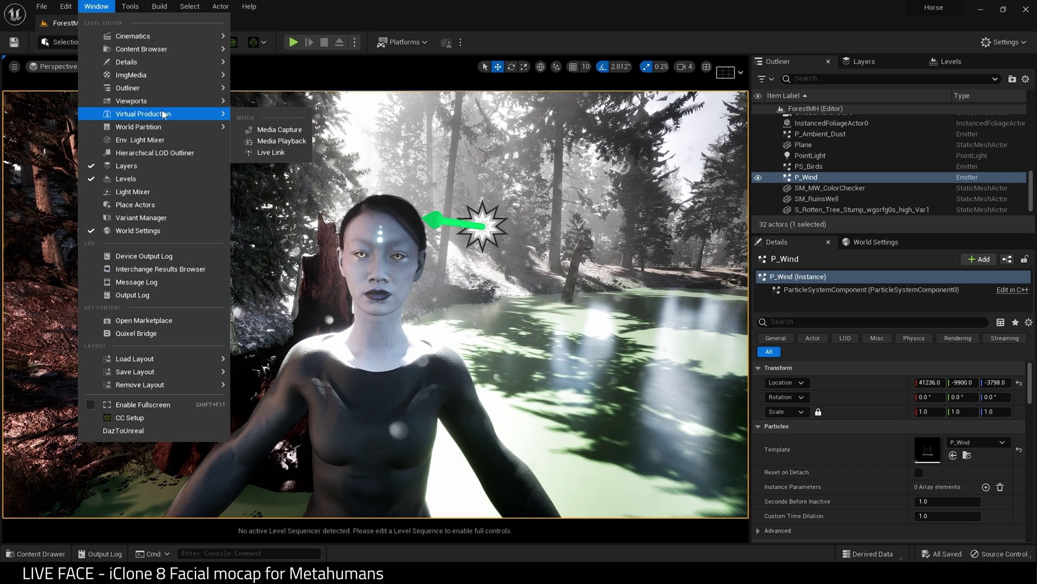
click(276, 153)
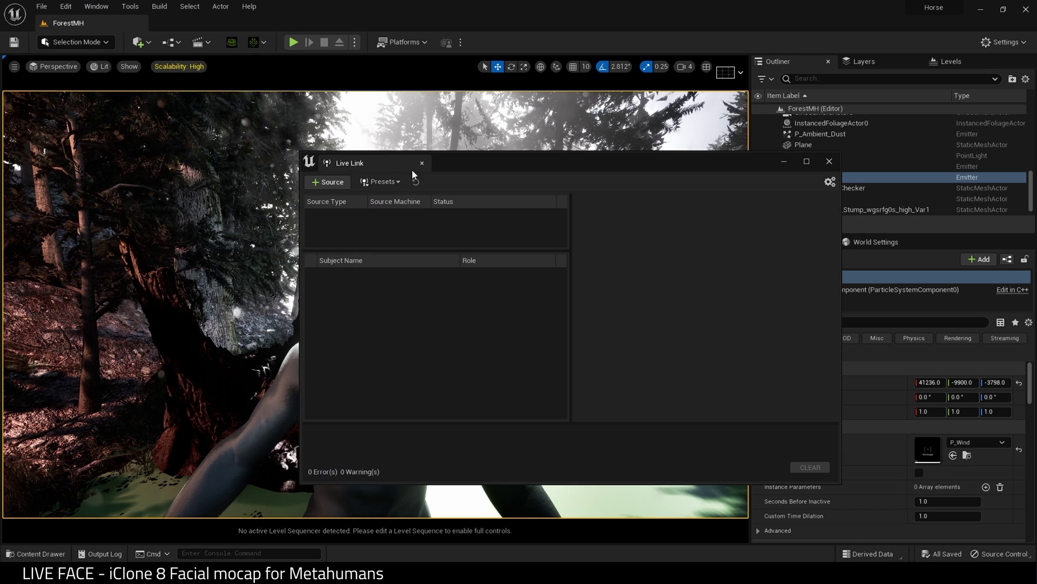
click(339, 183)
mouse_move(373, 212)
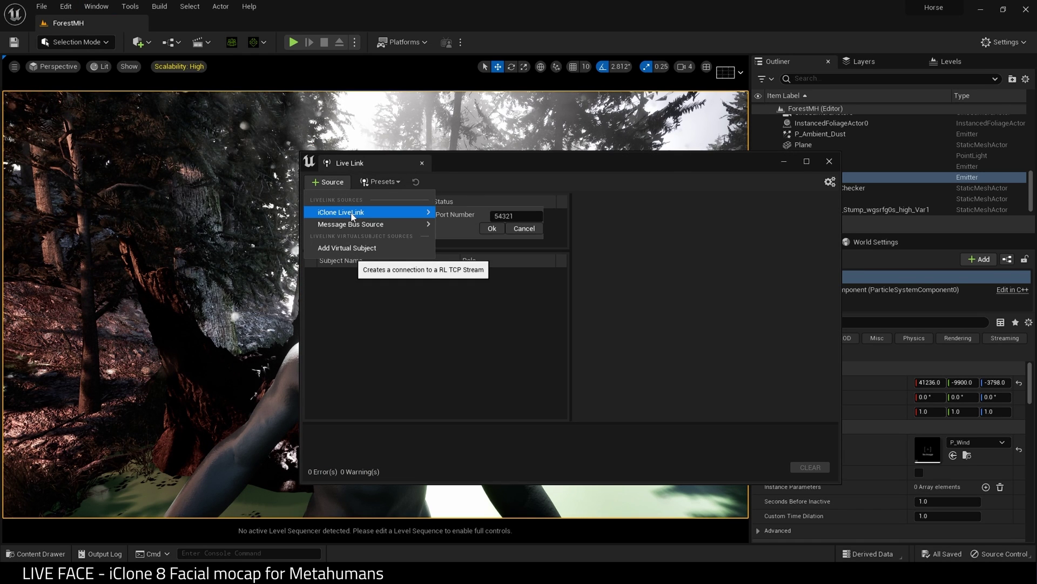
click(491, 228)
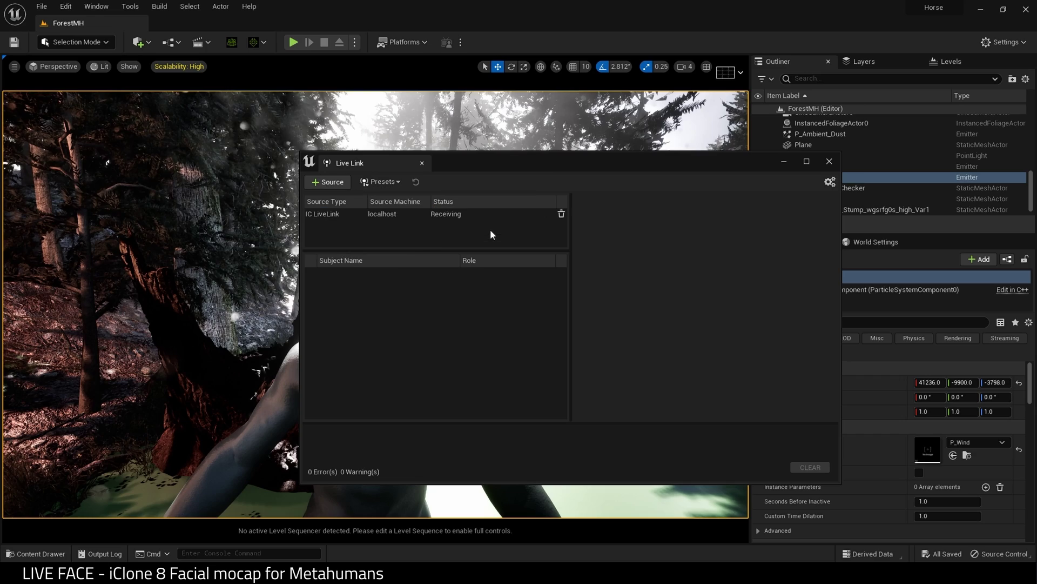
Inspect the IC LiveLink source's settings and evaluation mode options.
click(424, 218)
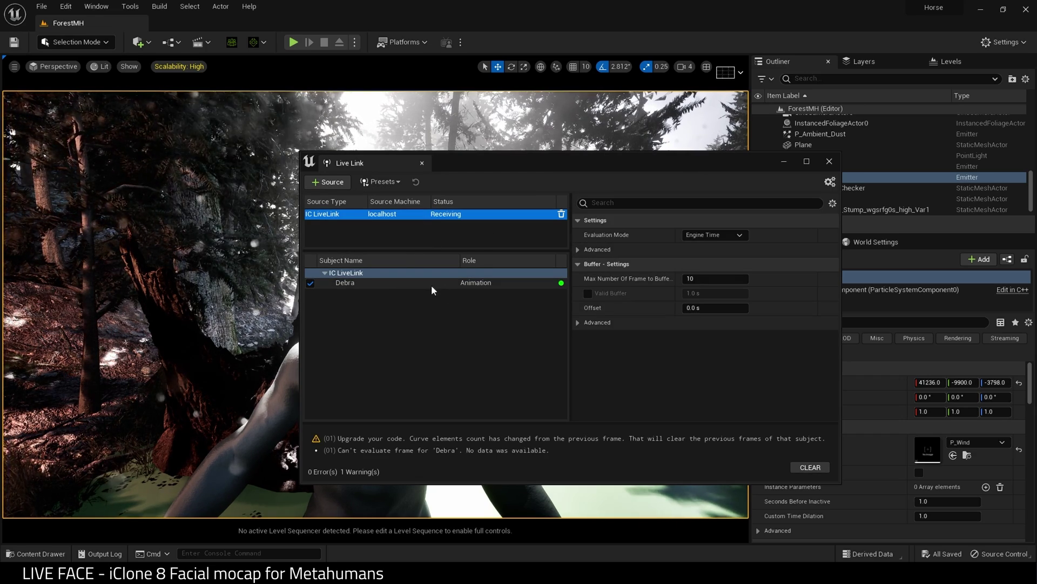
click(719, 235)
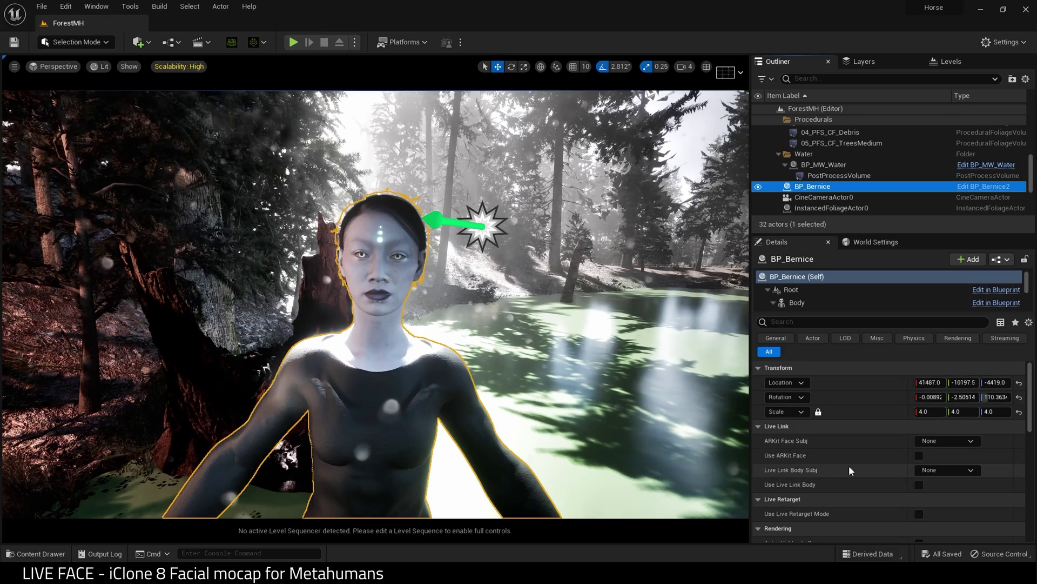
scroll(854, 454, down, 2)
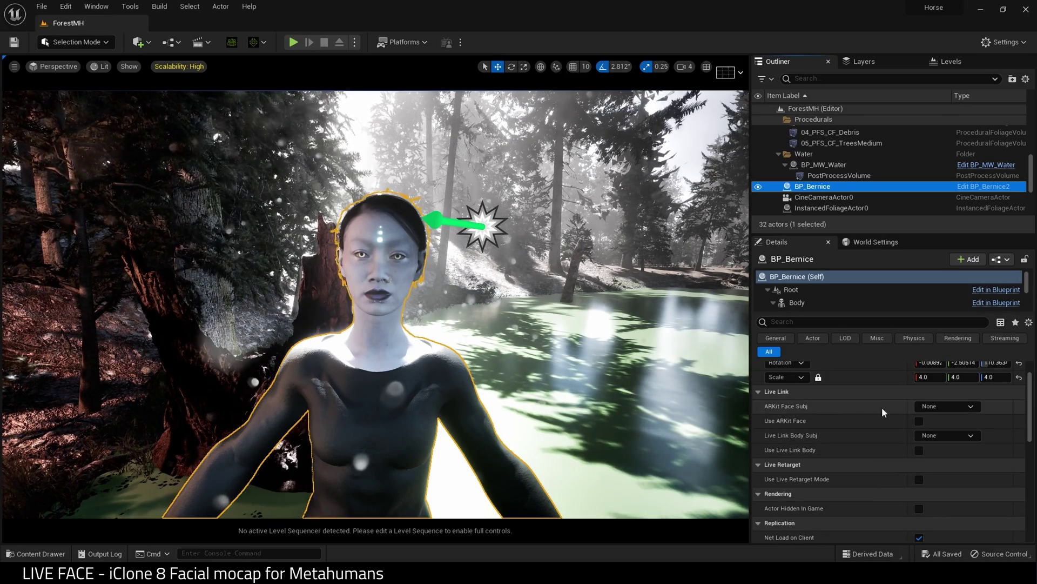
Set BP_Bernice's ARKit Face Subj to Debra and tick Use ARKit Face.
click(956, 407)
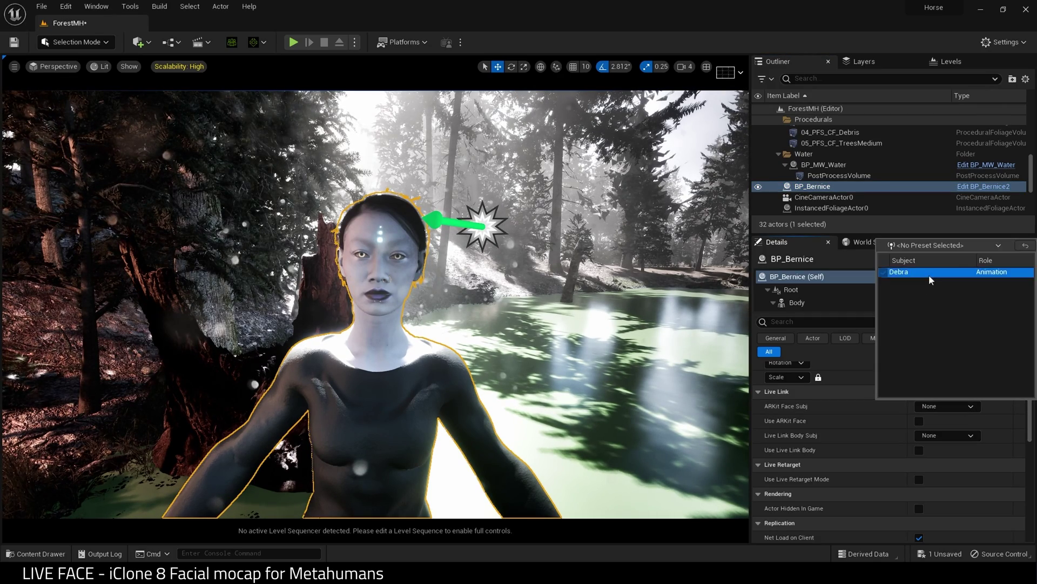
click(929, 274)
click(919, 421)
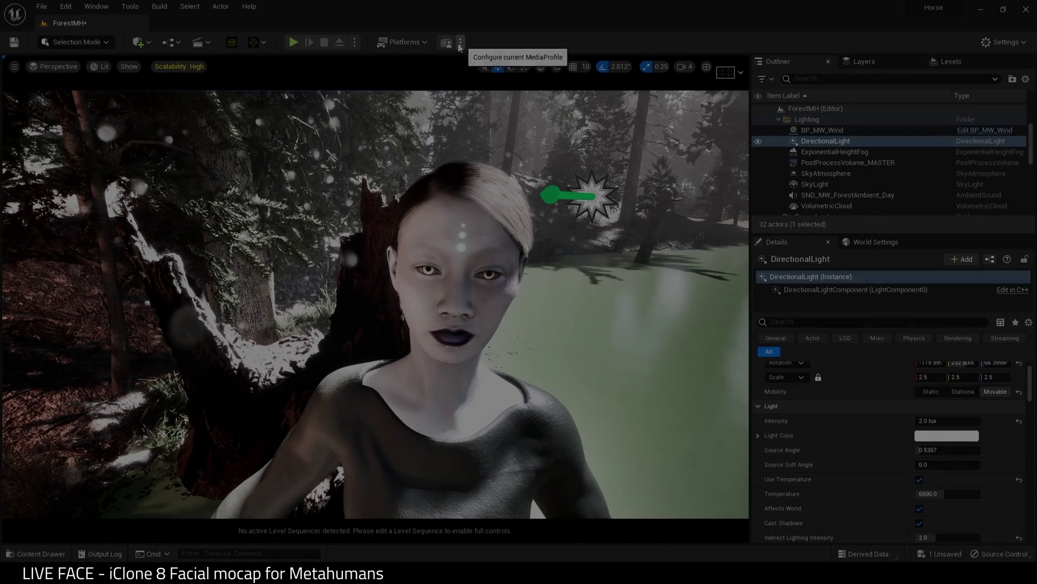
Create a new MediaProfile asset and save it as Tutorial.
click(460, 43)
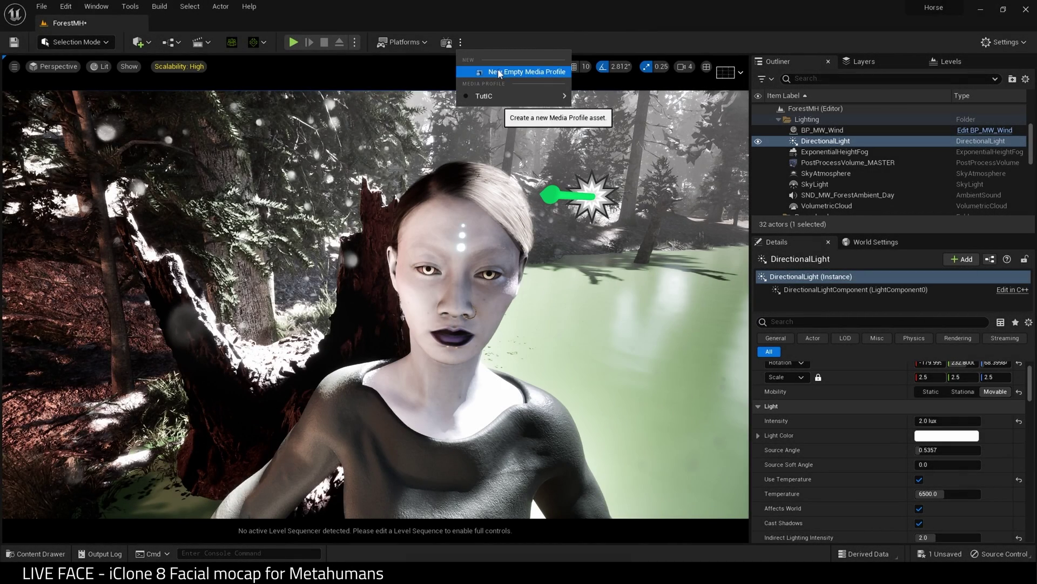
click(498, 72)
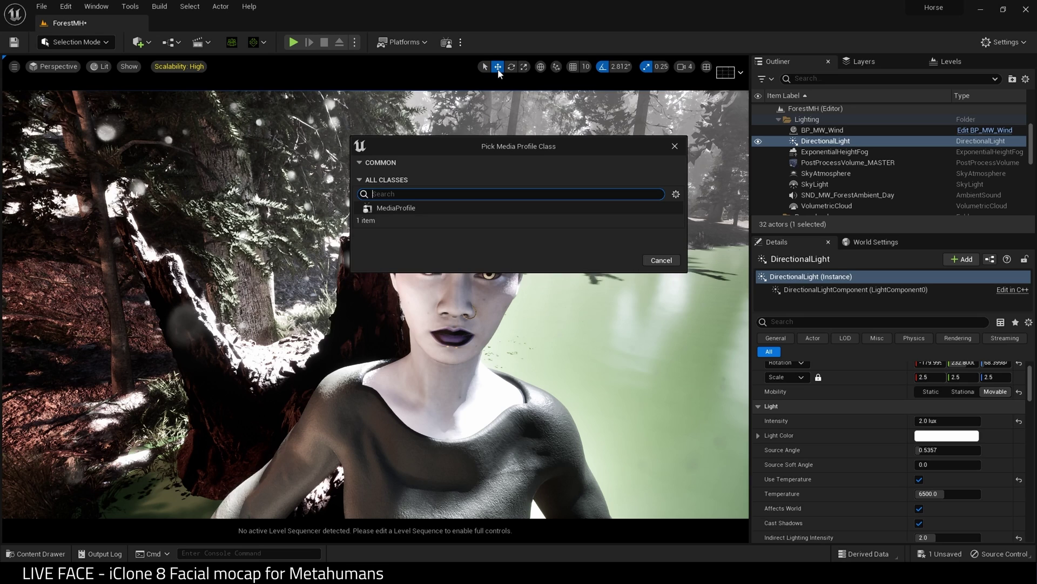
click(400, 209)
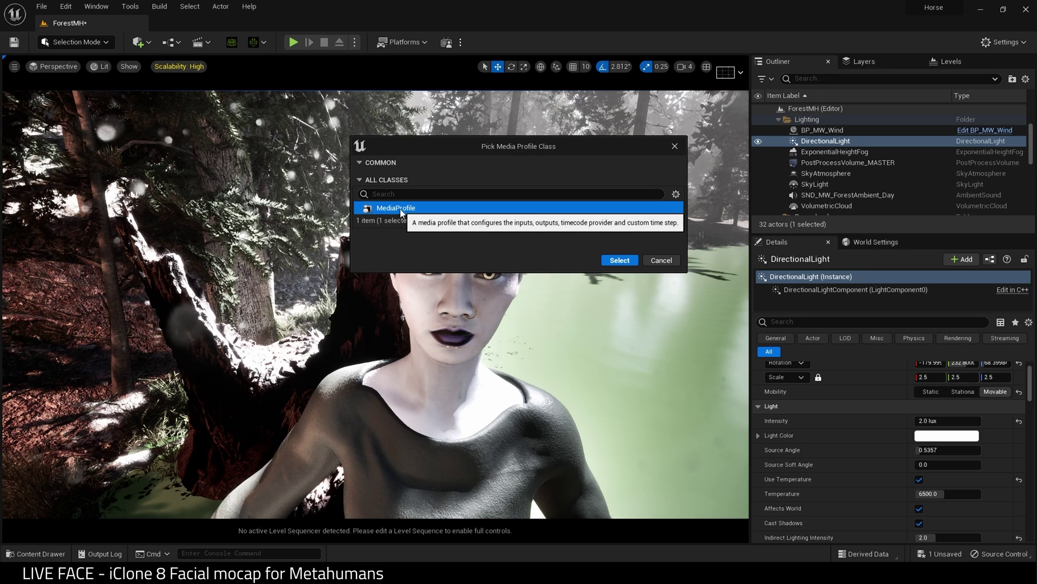
click(620, 261)
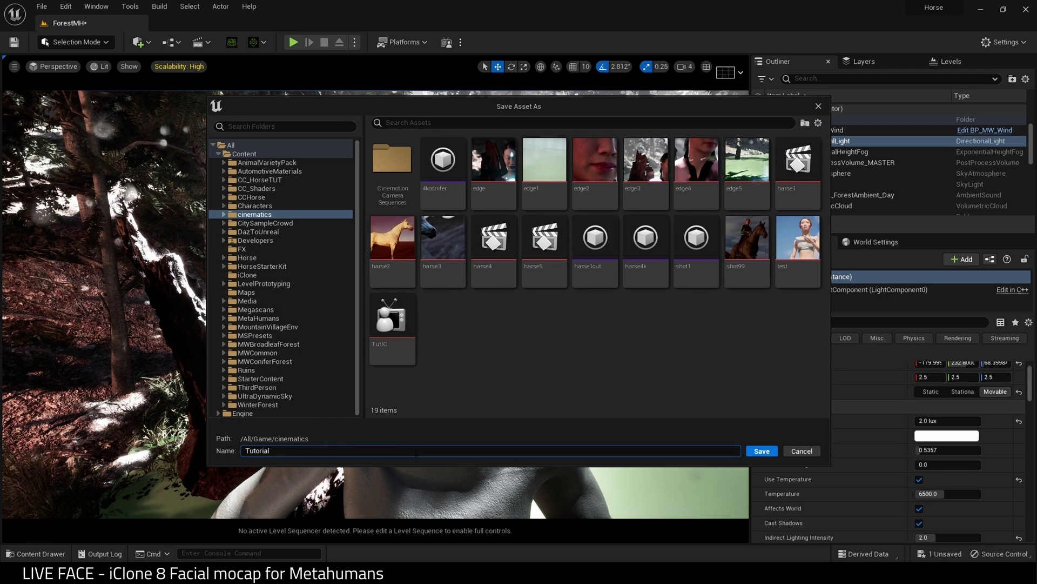
click(763, 450)
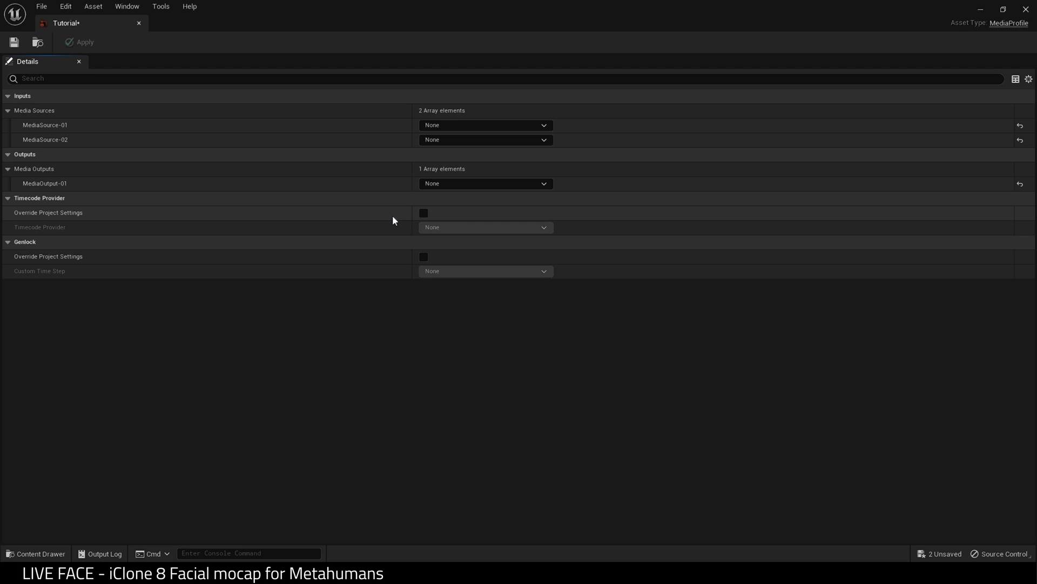
Override the timecode provider with Live Link Timecode Provider using the Debra subject.
click(423, 214)
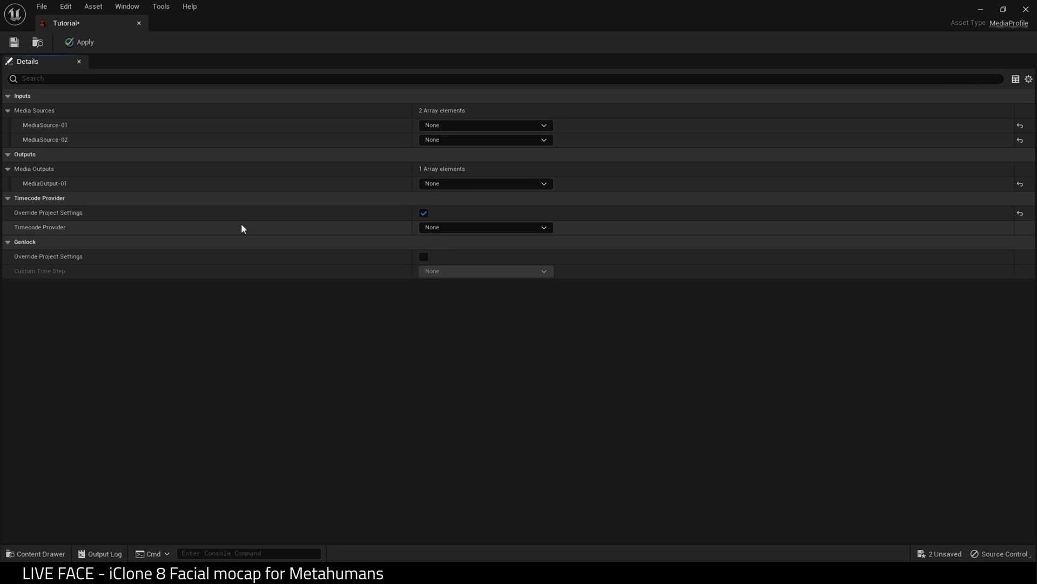
click(456, 227)
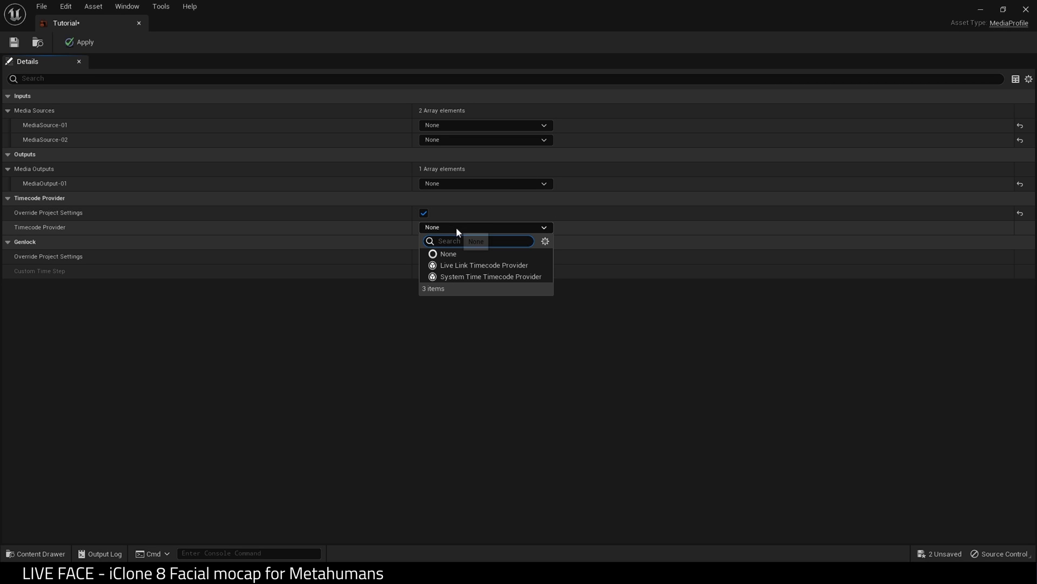
click(473, 265)
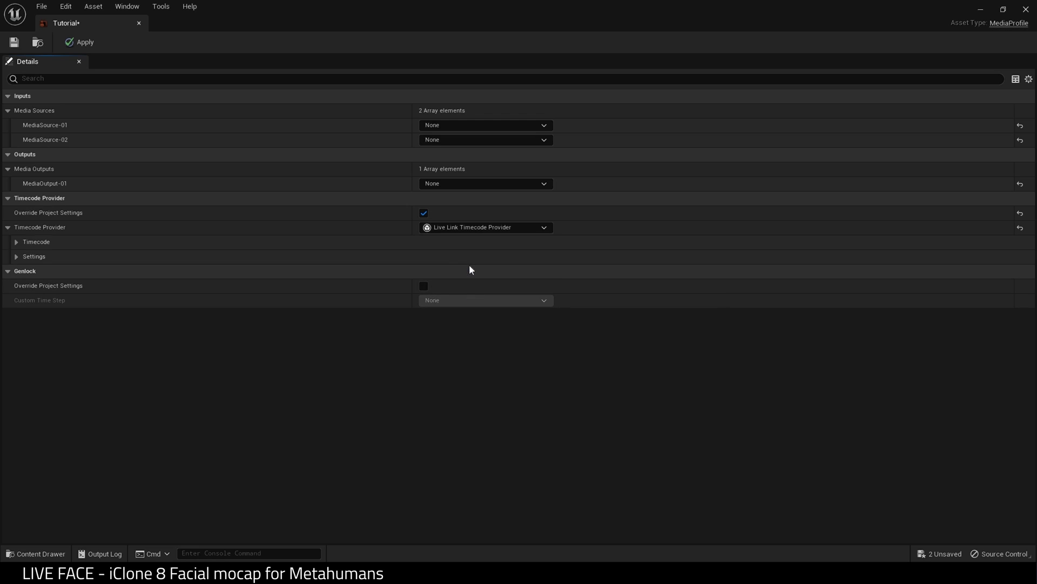
click(16, 242)
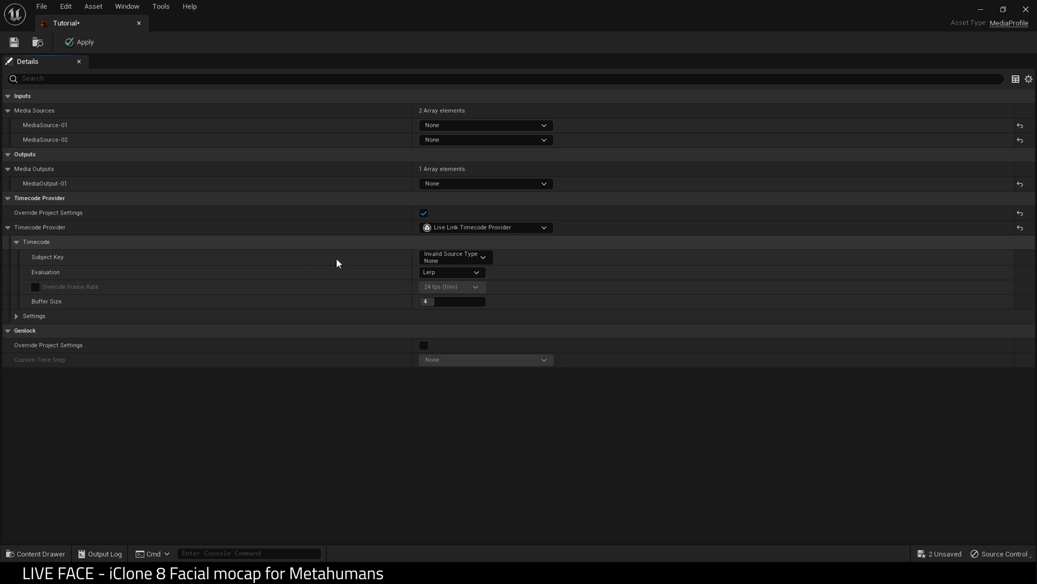
click(455, 257)
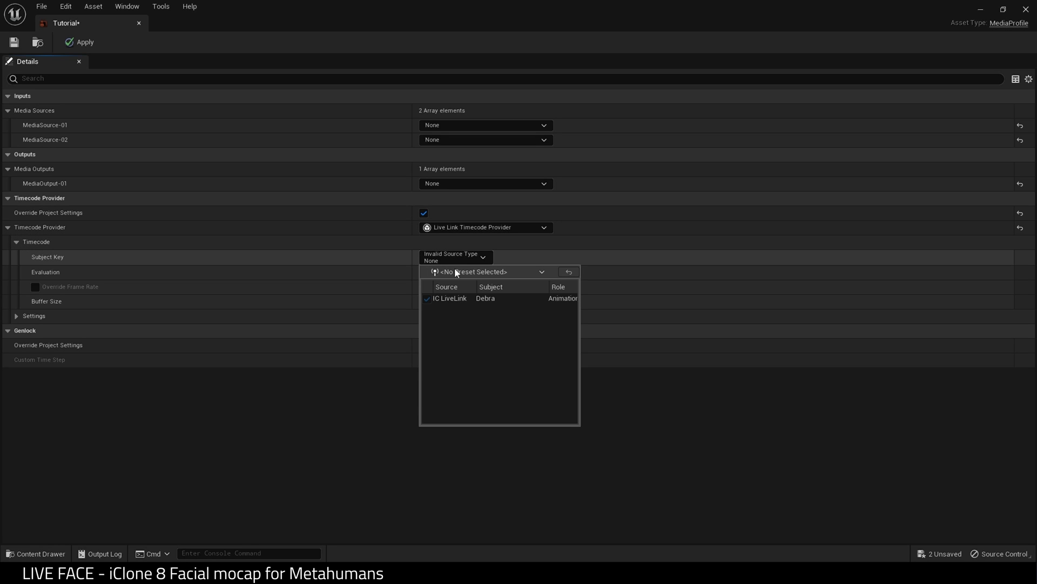
click(456, 299)
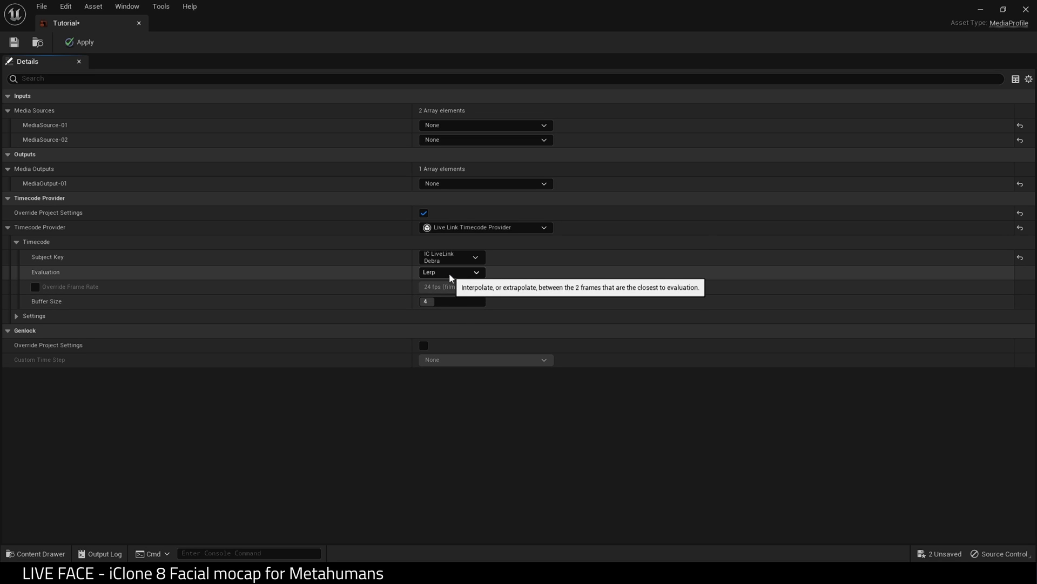
Set timecode evaluation to Latest, override frame rate to 60 fps, and apply.
click(450, 274)
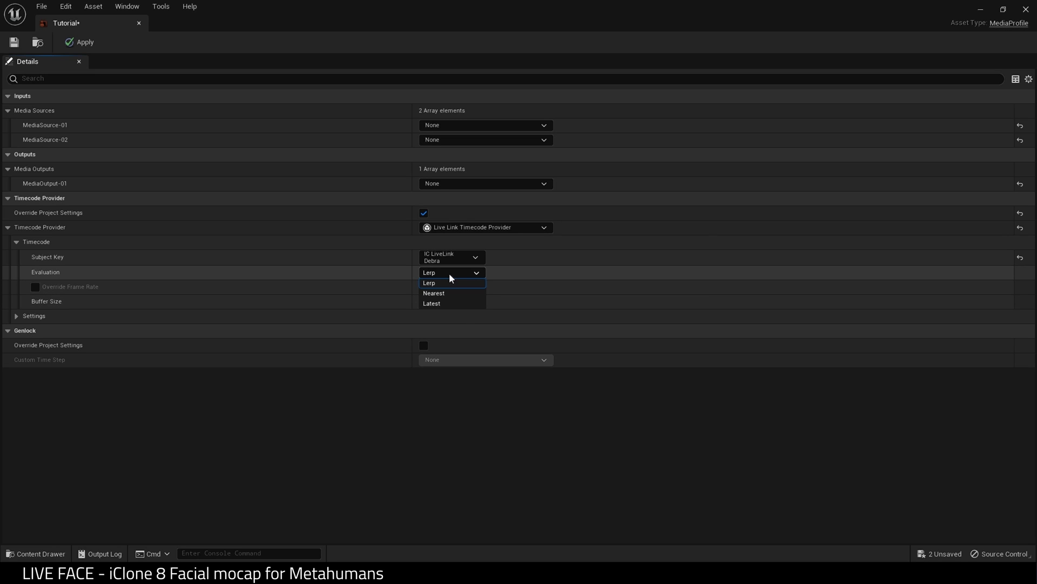
click(432, 303)
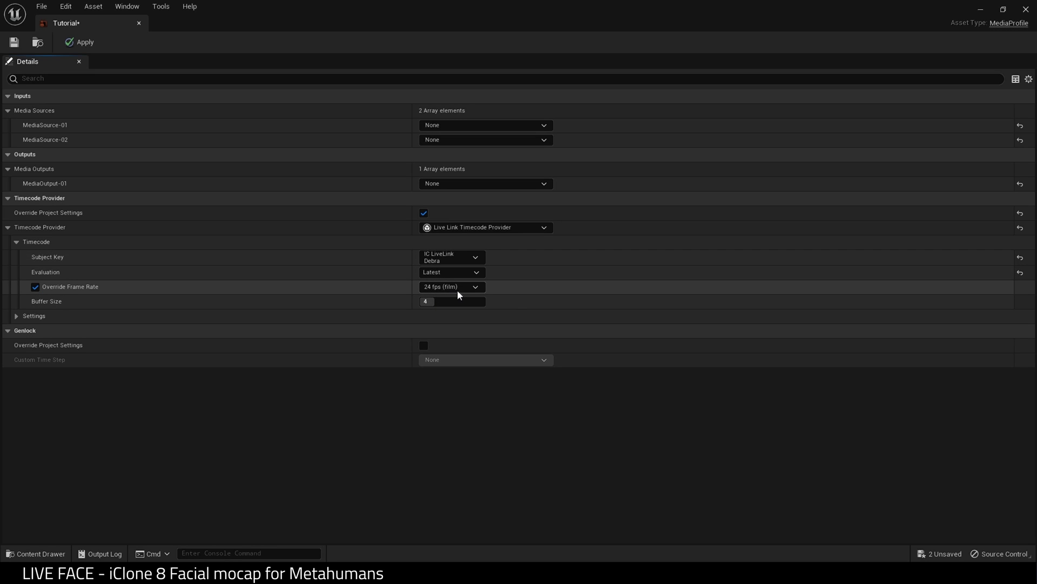
click(457, 288)
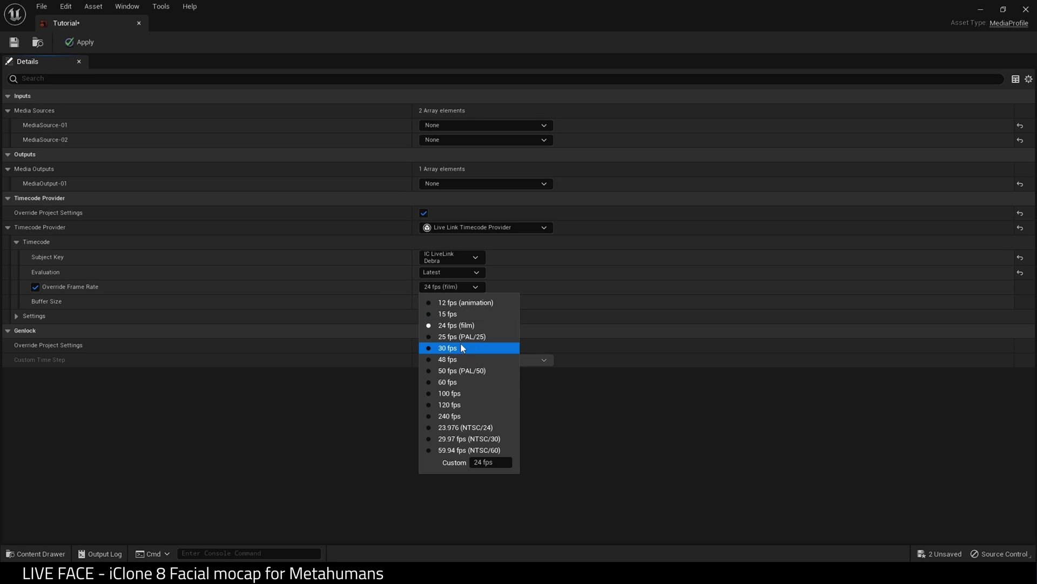
click(462, 383)
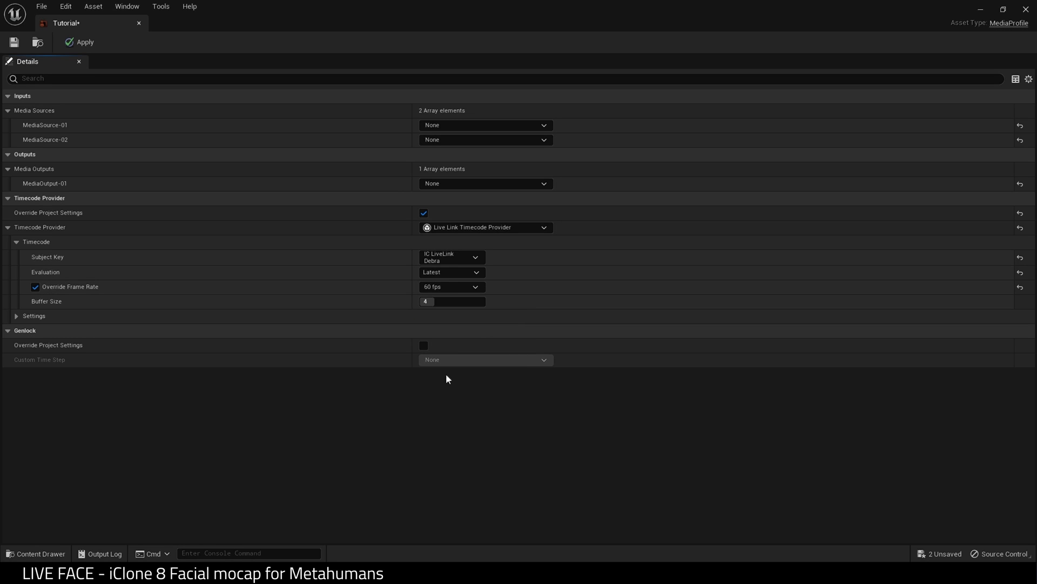
click(21, 318)
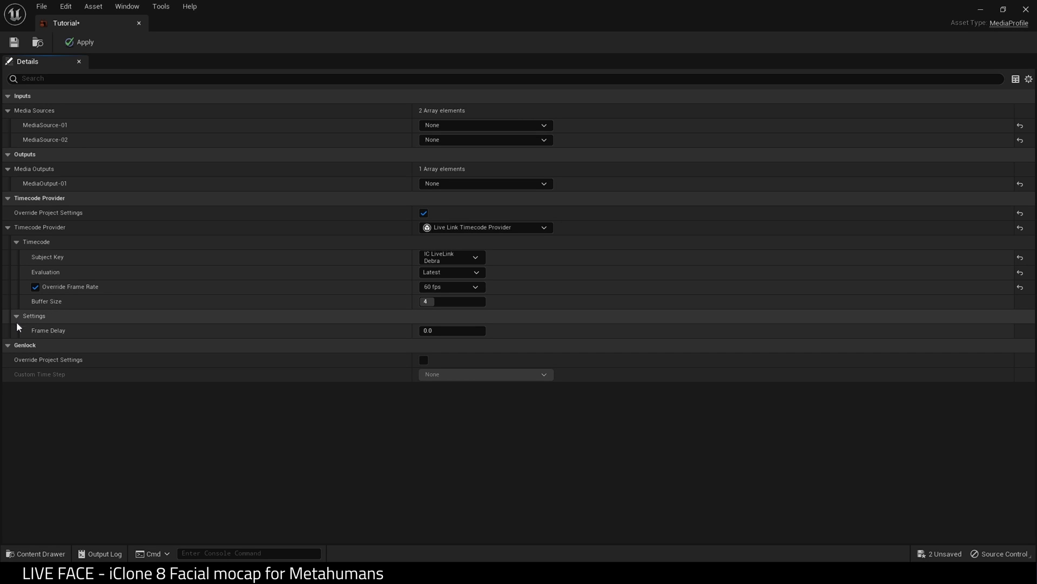
click(82, 42)
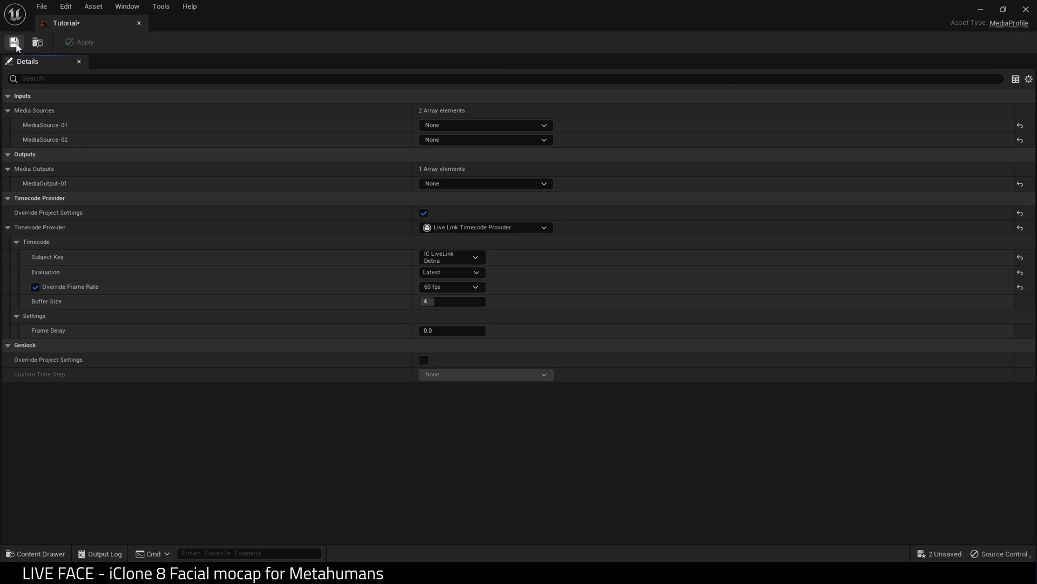
Save the Tutorial media profile, then open iClone's Project Settings to confirm 60 FPS.
click(14, 43)
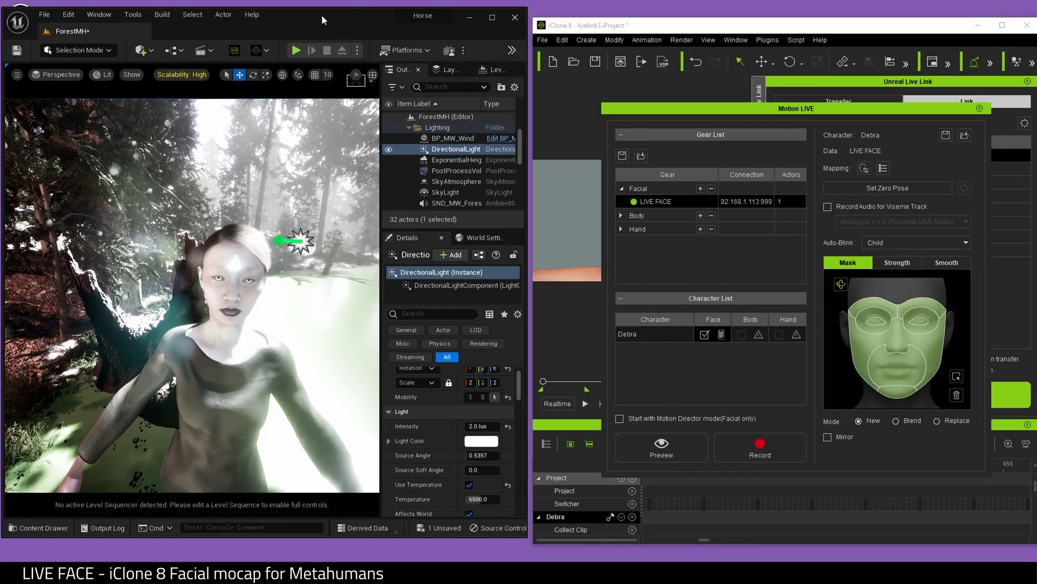
drag(322, 20, 322, 30)
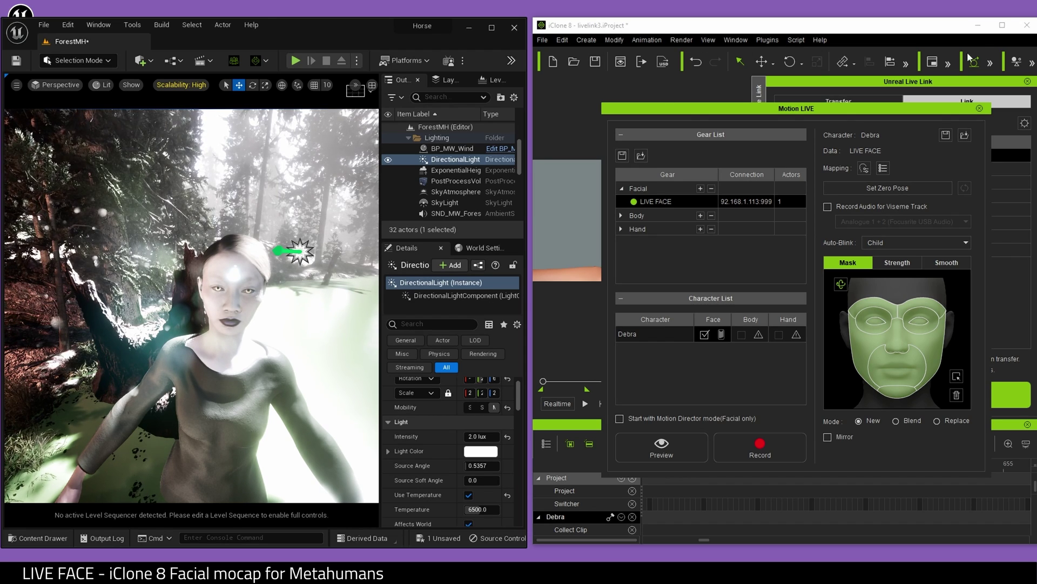
click(563, 40)
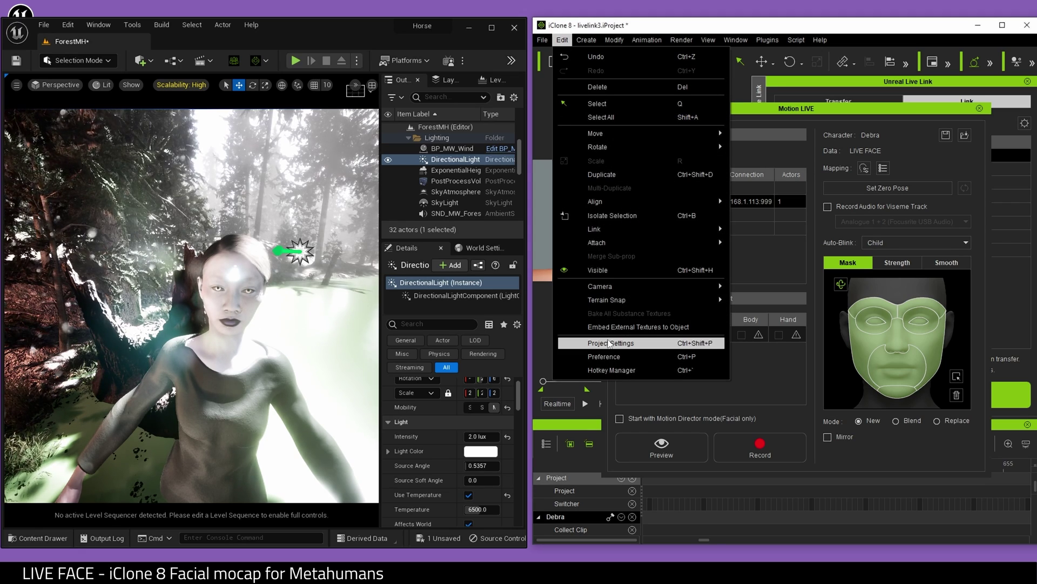
click(611, 344)
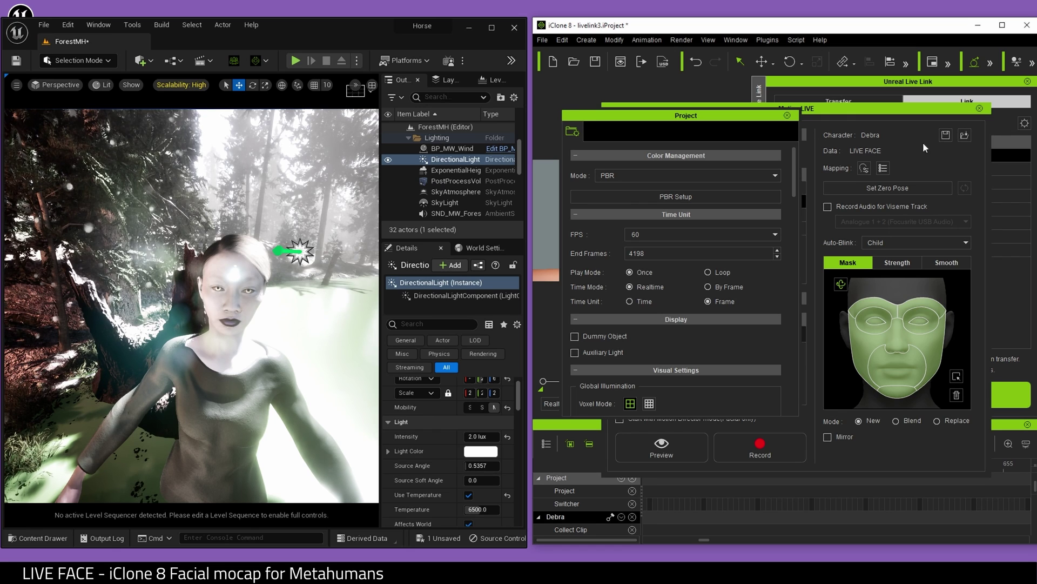
drag(713, 117, 714, 120)
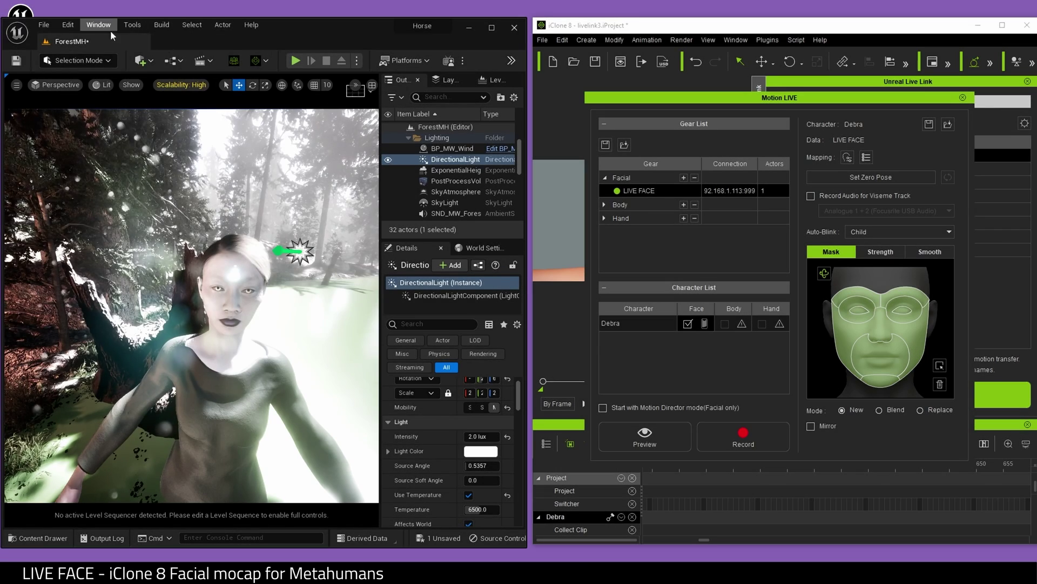
Open Take Recorder and add Debra's Live Link feed as a recording source.
click(107, 27)
mouse_move(135, 54)
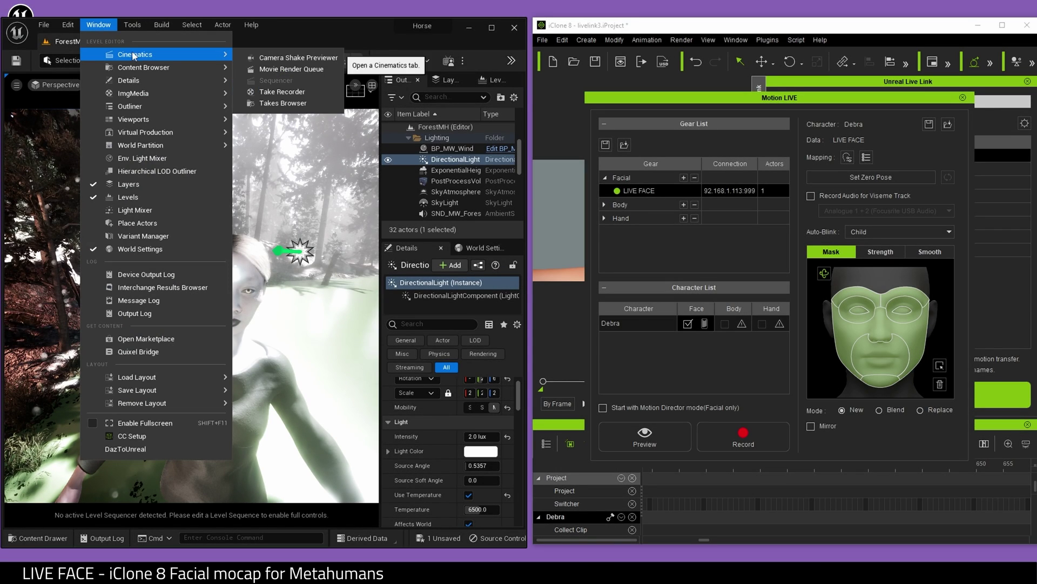
click(292, 93)
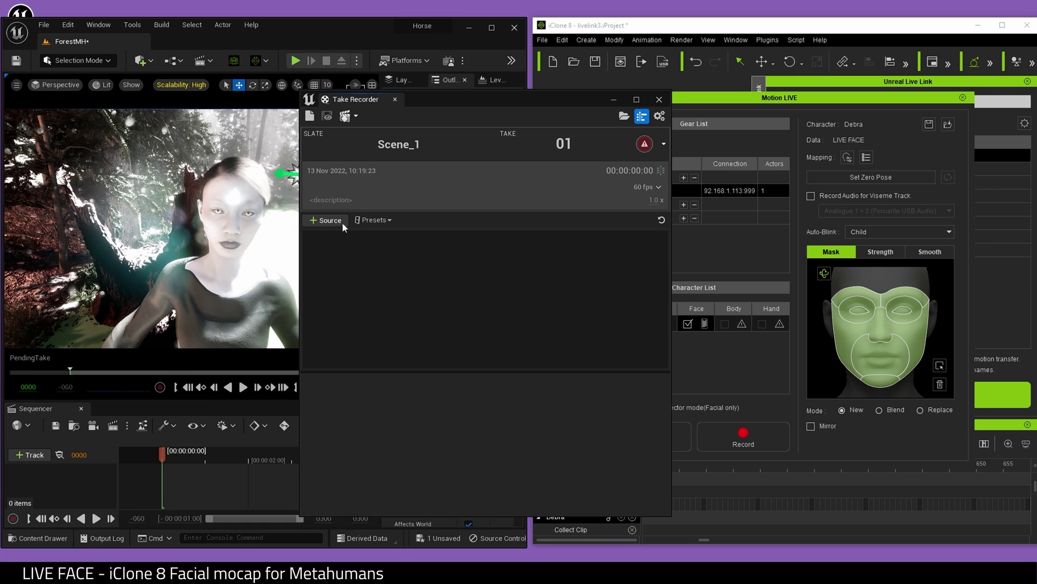
click(342, 222)
mouse_move(350, 251)
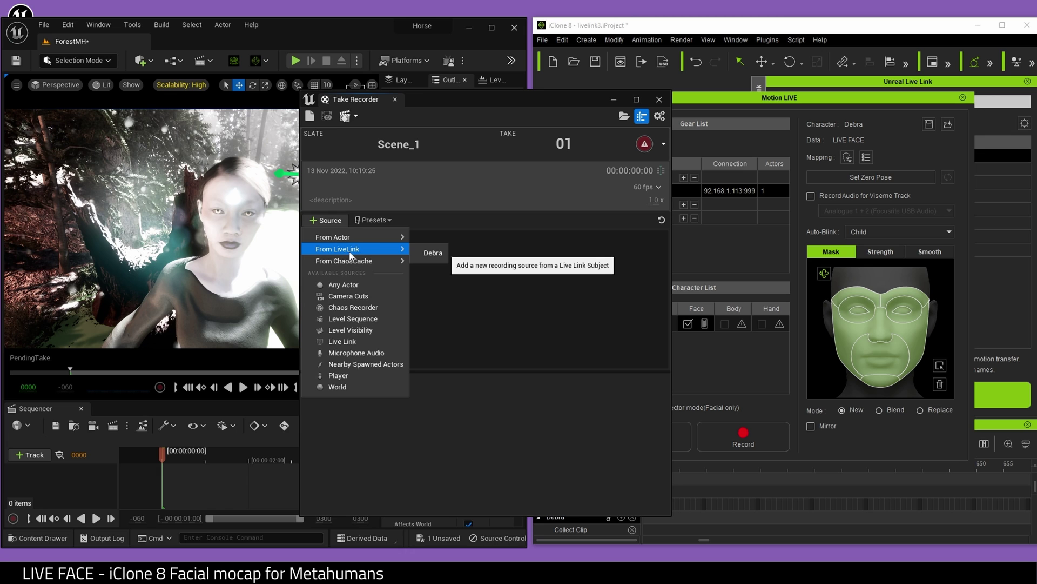
click(426, 250)
click(431, 254)
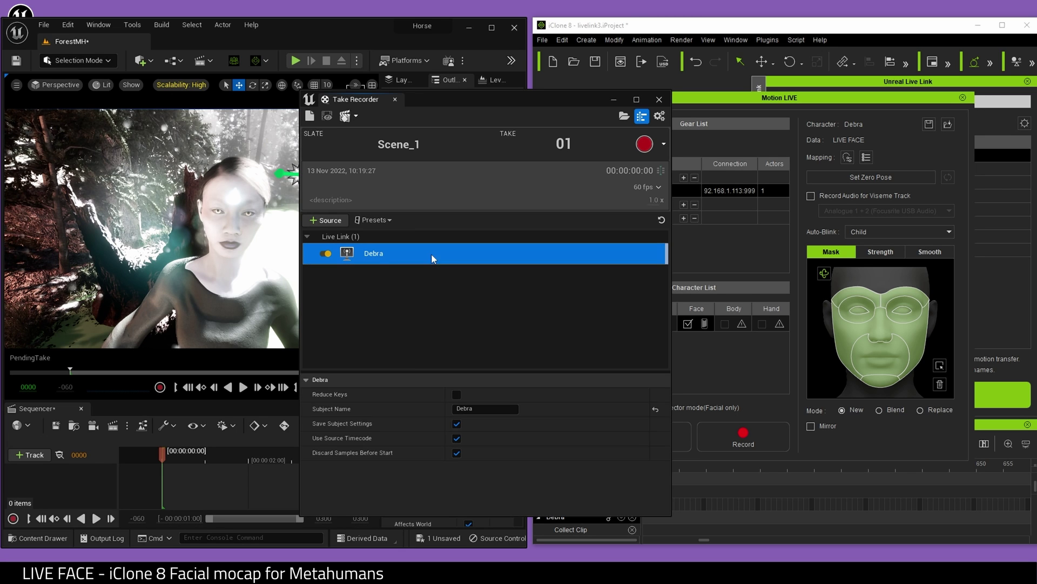
Set the Take Recorder's recording clock source to Timecode.
click(659, 116)
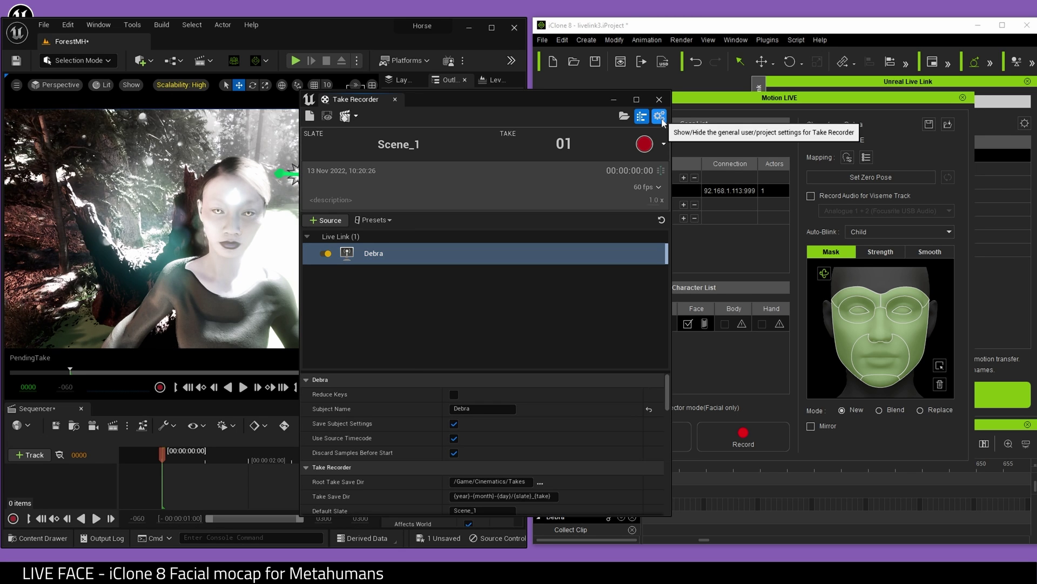
scroll(537, 435, down, 3)
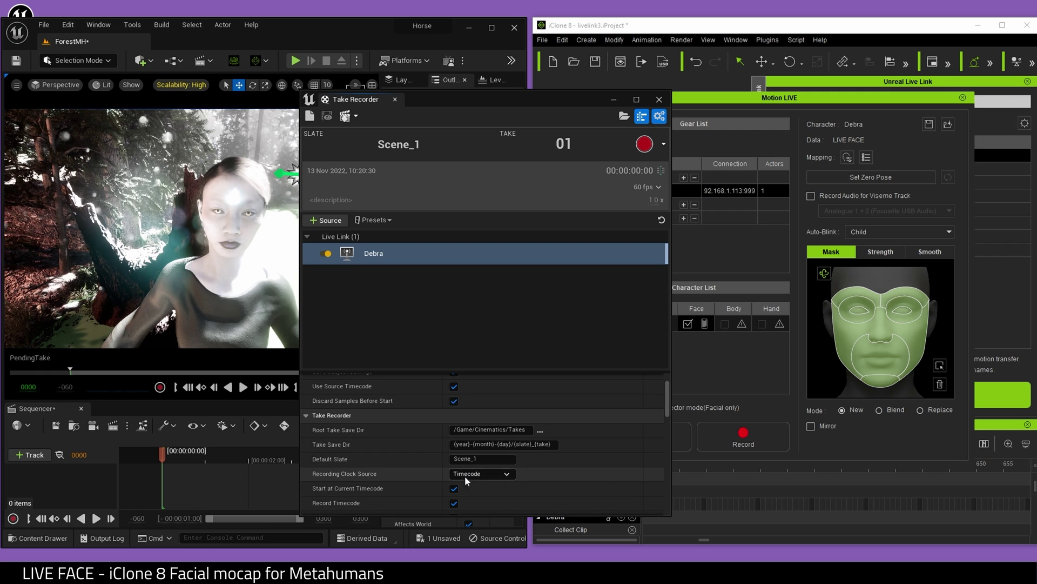
click(467, 476)
click(472, 531)
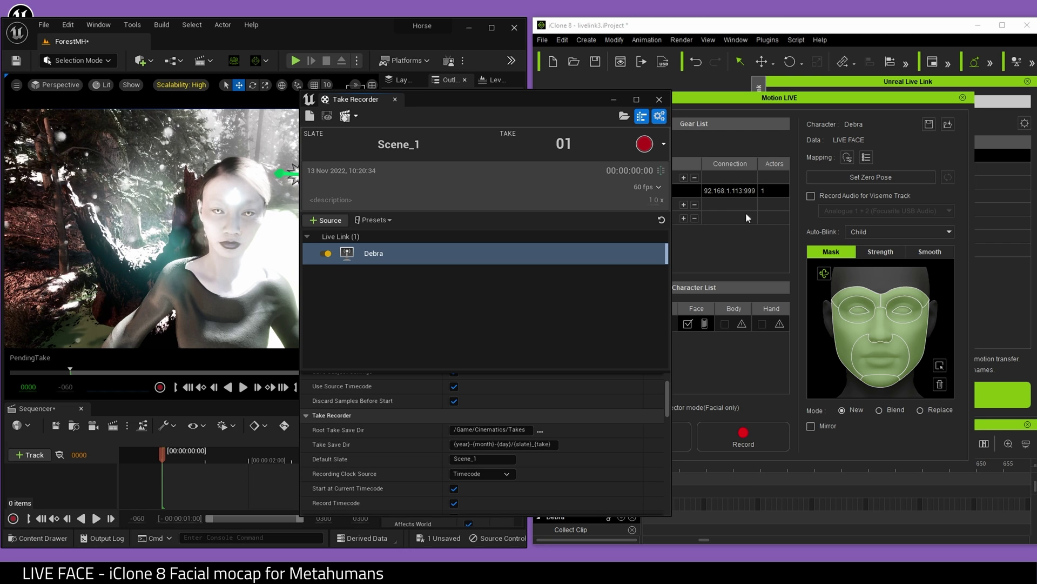
Dock Take Recorder and record a take while streaming Debra's face from iClone's Motion LIVE preview.
drag(352, 103, 452, 257)
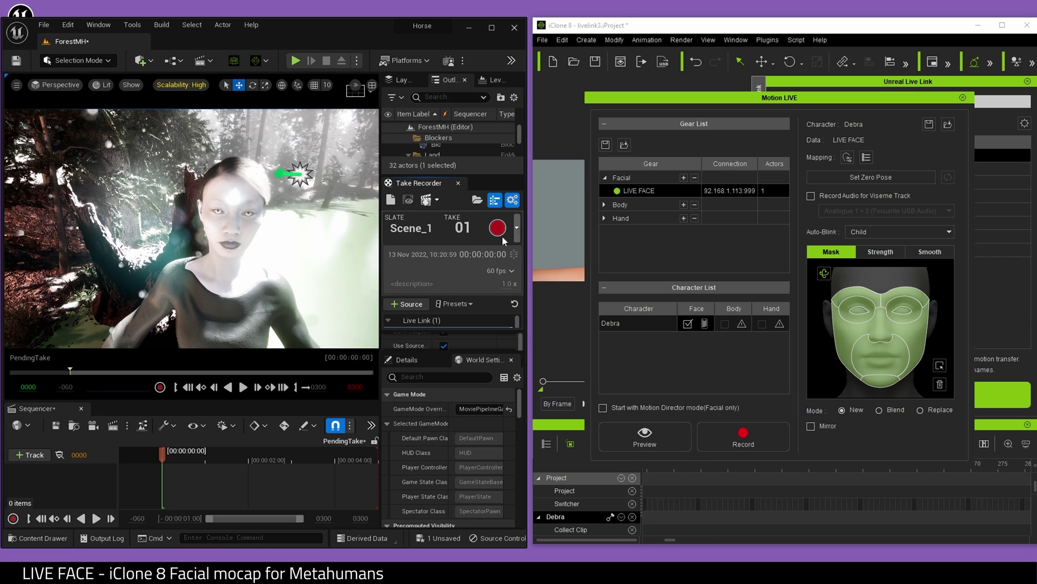
click(501, 233)
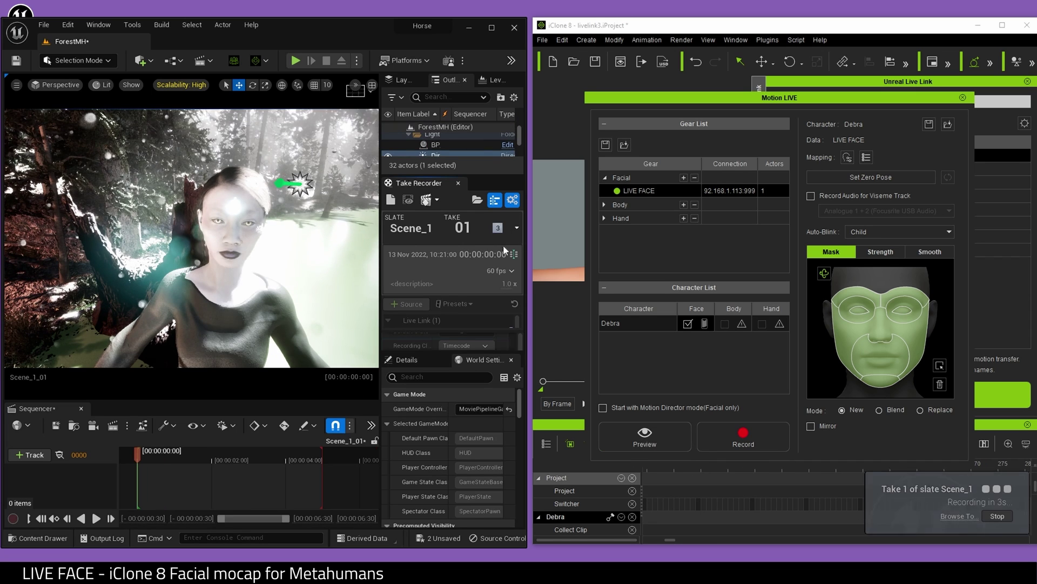
click(653, 447)
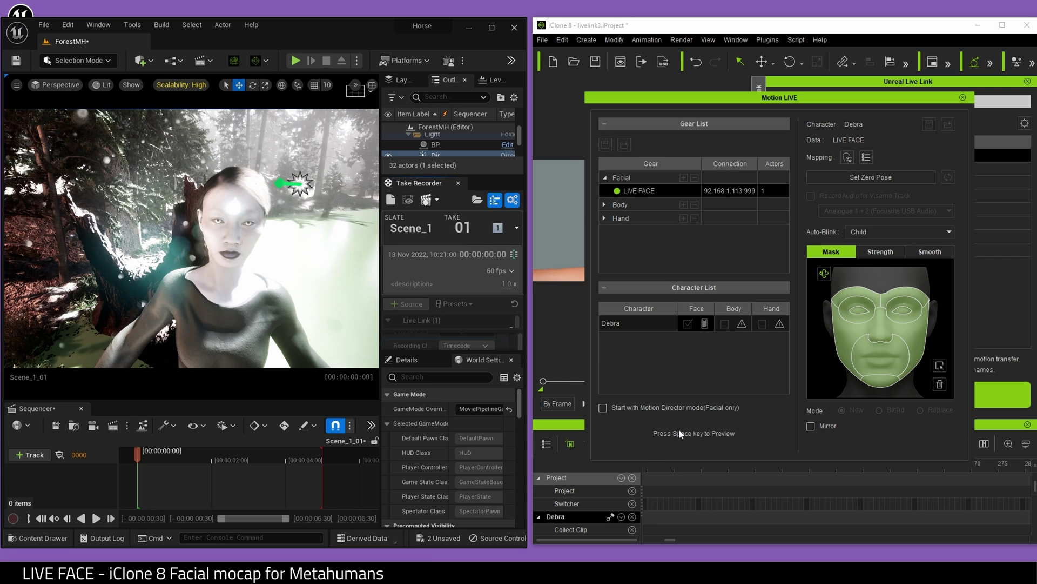
key(space)
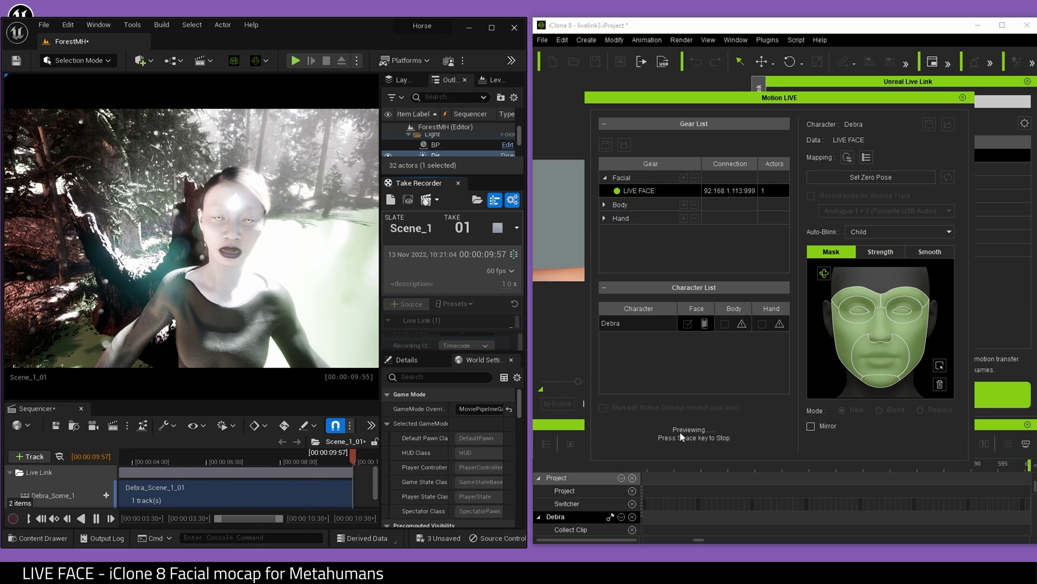
Stop recording and open Debra_Scene_1_01 from the Takes 2022-11-13 Scene_1_01_Subscenes folder.
click(497, 228)
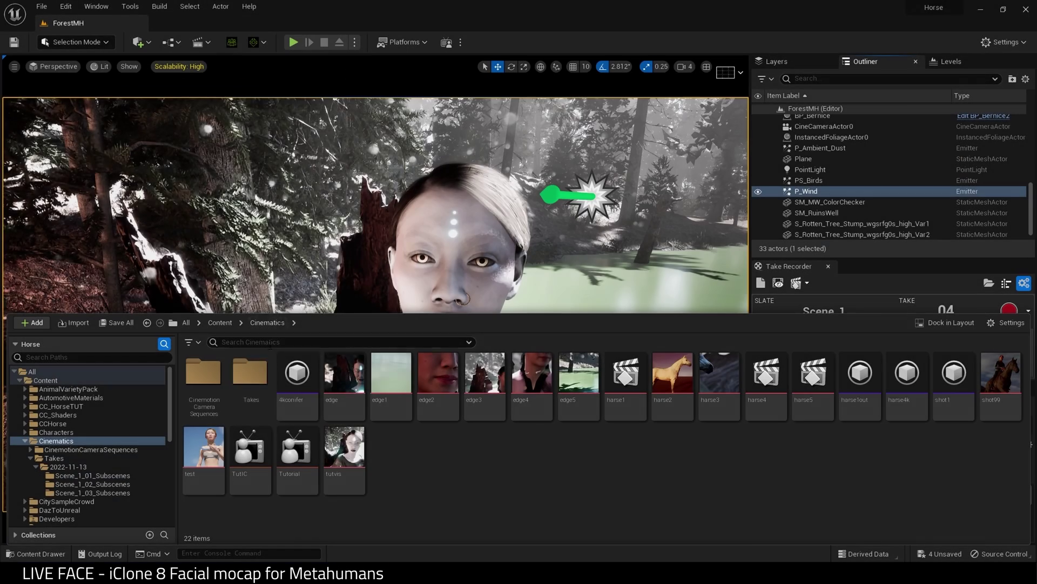
double_click(246, 398)
click(202, 398)
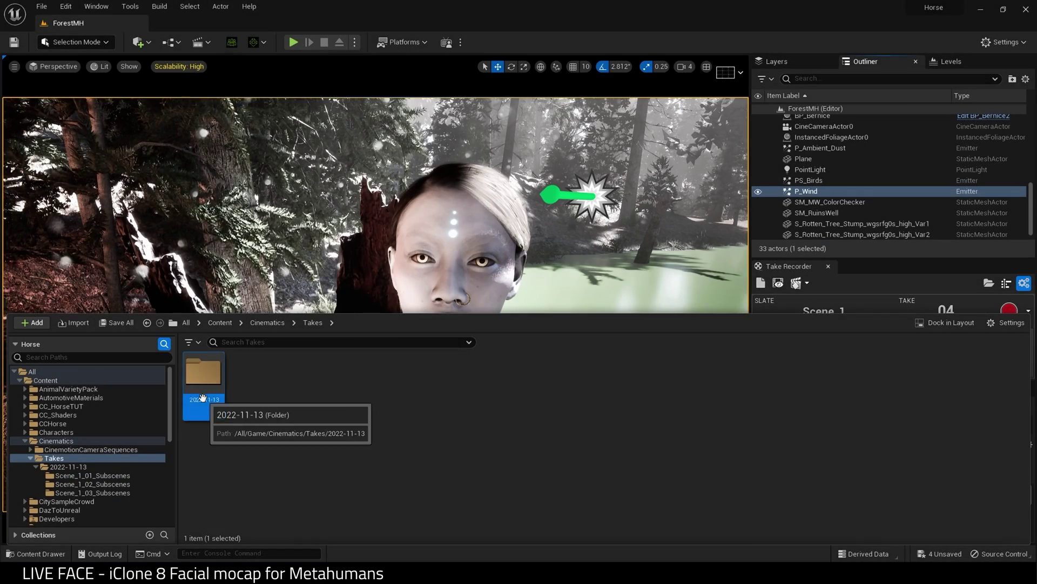
double_click(202, 398)
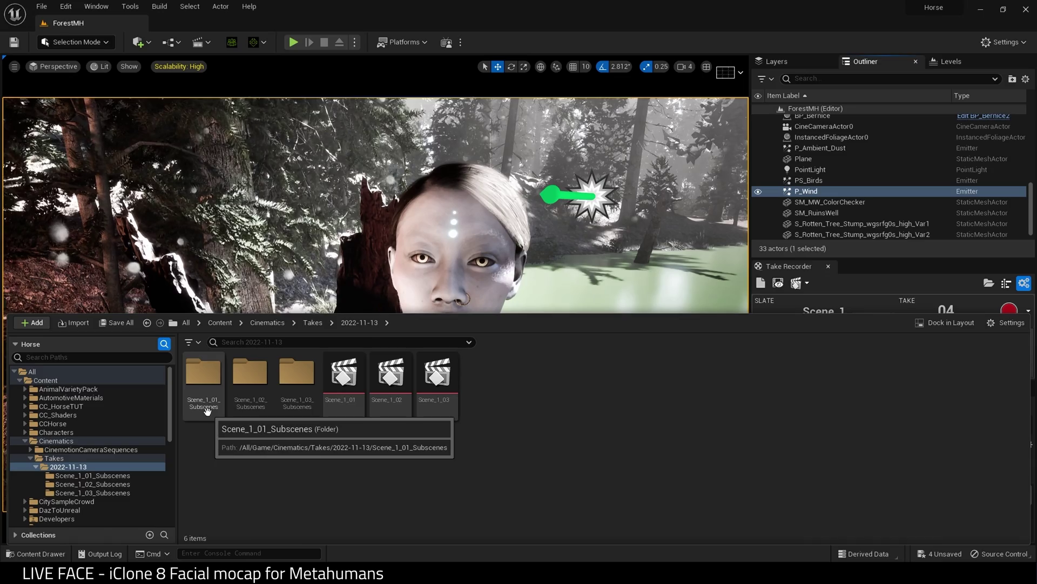
click(344, 378)
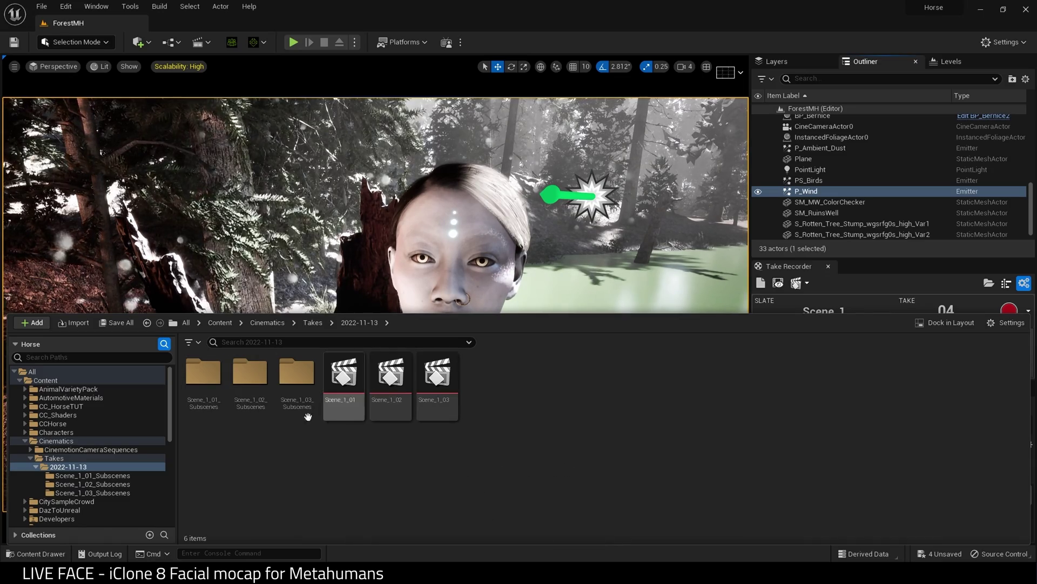
double_click(203, 403)
click(198, 413)
double_click(198, 413)
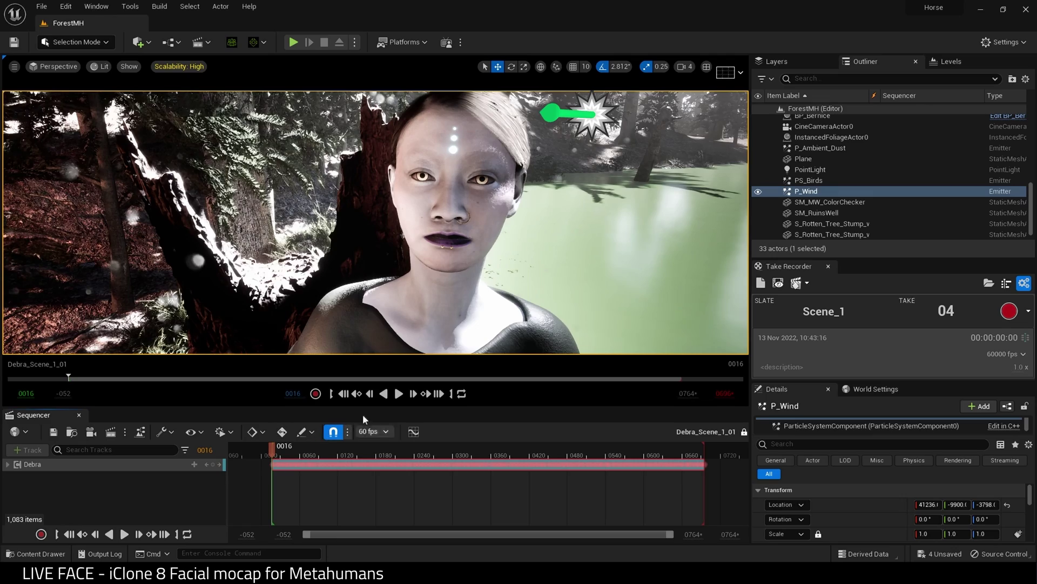
Play back the recorded take, unlock the sequence, and list actors to add to Sequencer.
click(399, 394)
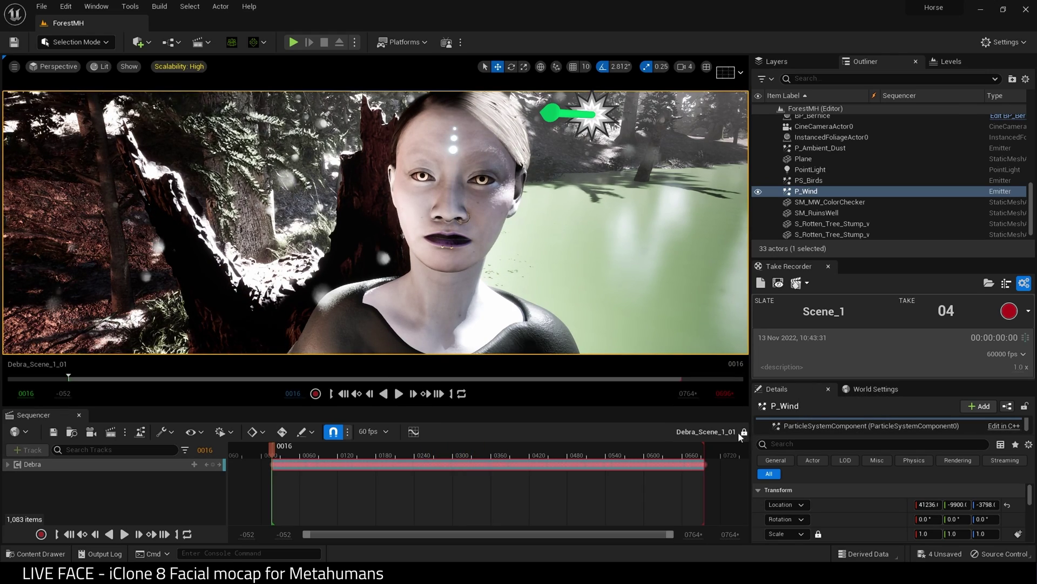
click(744, 432)
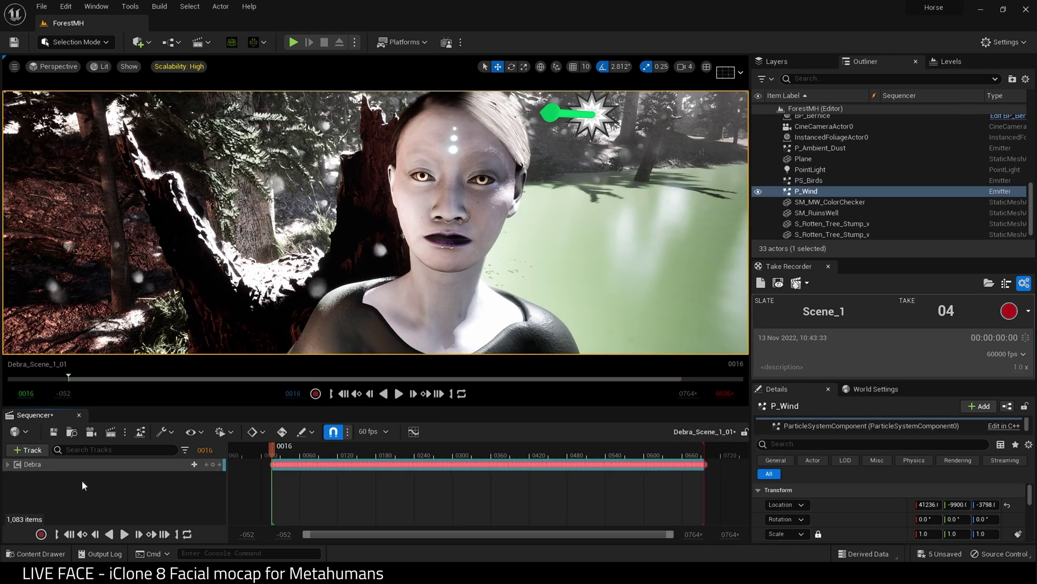
click(33, 450)
mouse_move(112, 266)
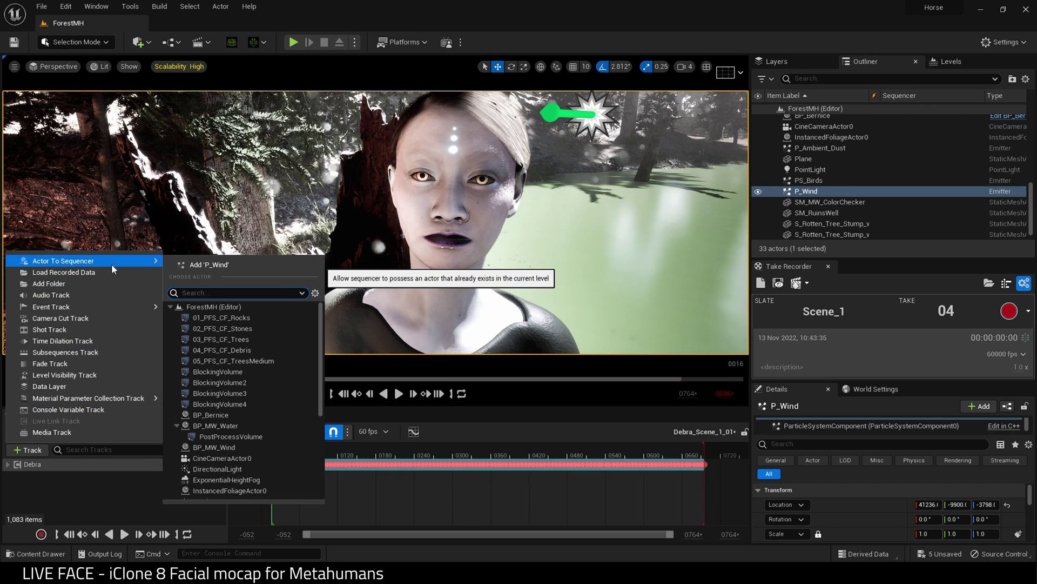
scroll(243, 435, down, 3)
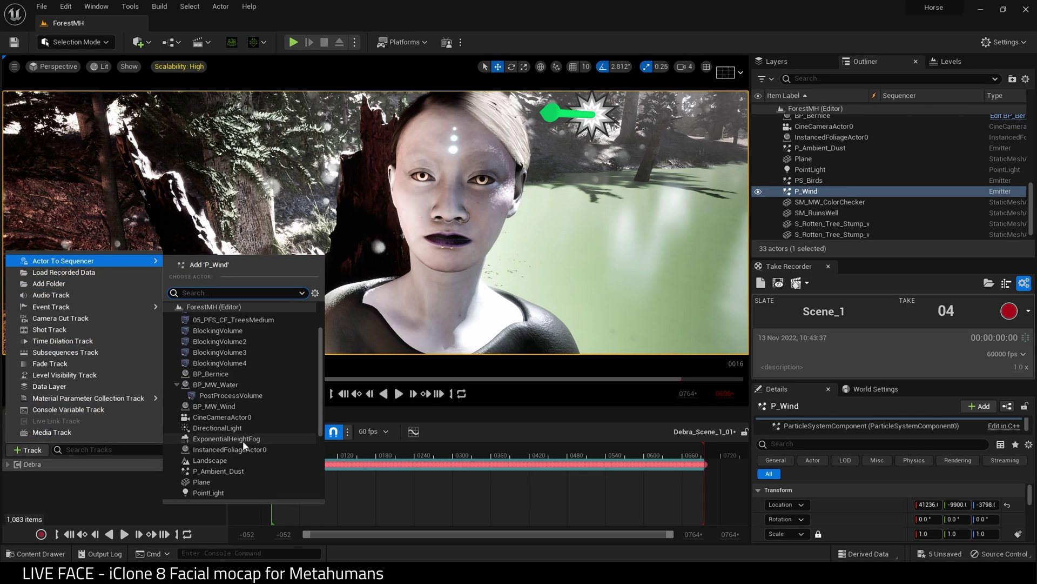
scroll(242, 440, down, 2)
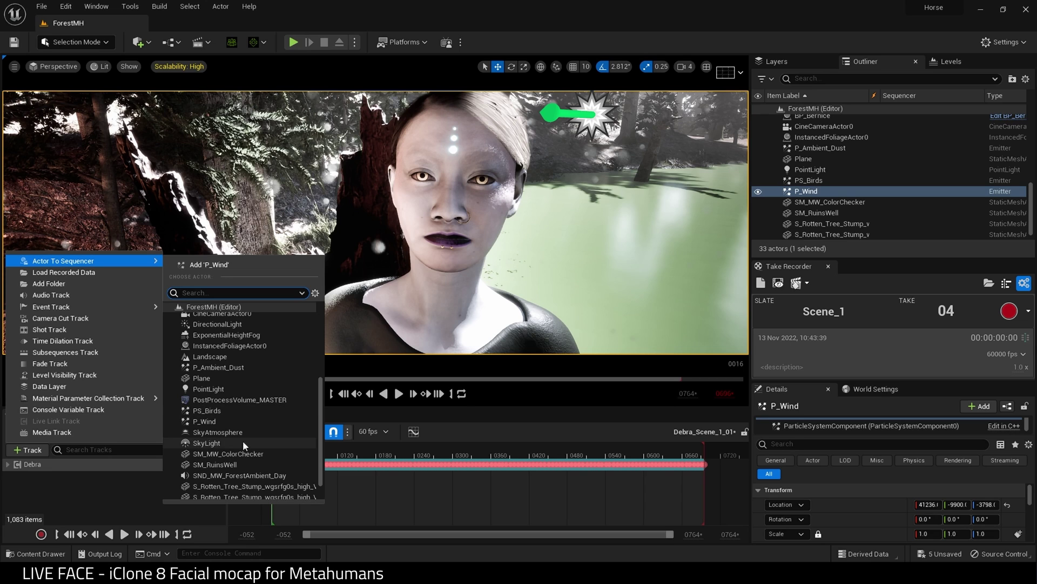
Add BP_Bernice to the Debra_Scene_1_01 sequence.
scroll(242, 440, down, 1)
scroll(243, 439, up, 4)
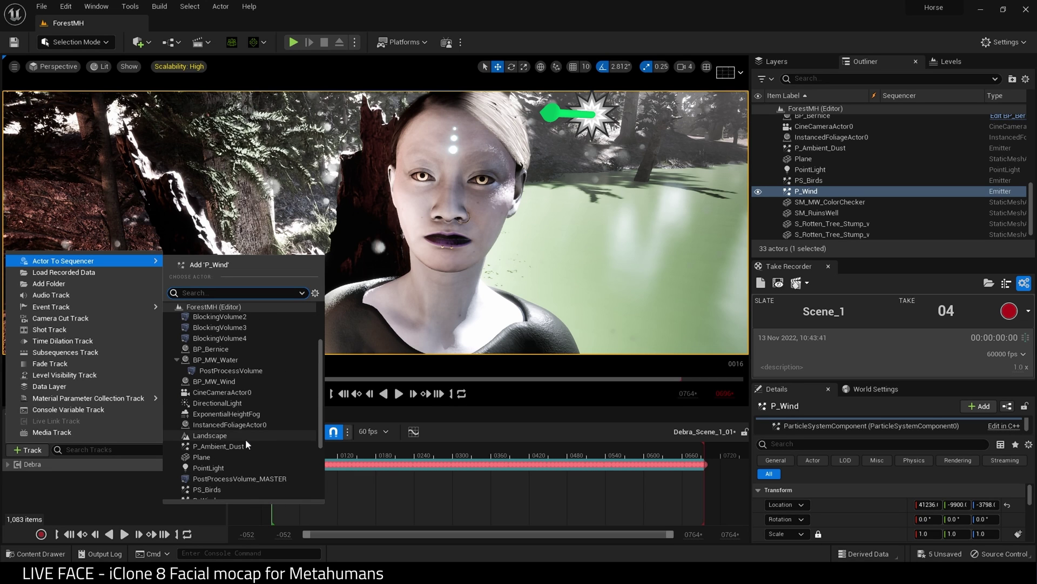
click(213, 348)
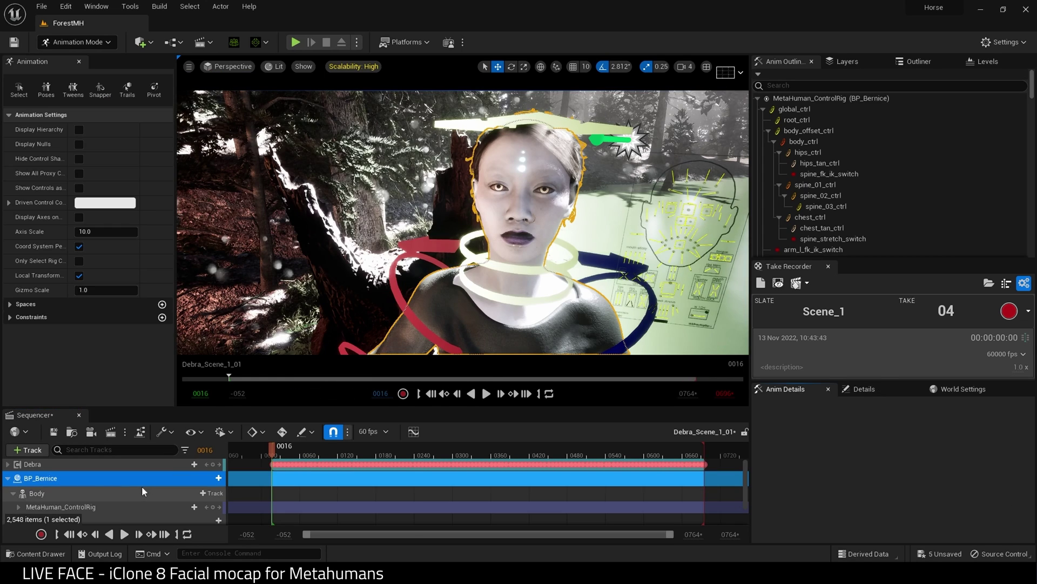
Delete BP_Bernice's MetaHuman_ControlRig and Face_ControlBoard_CtrlRig tracks, preview, and select the Face track.
scroll(124, 504, down, 1)
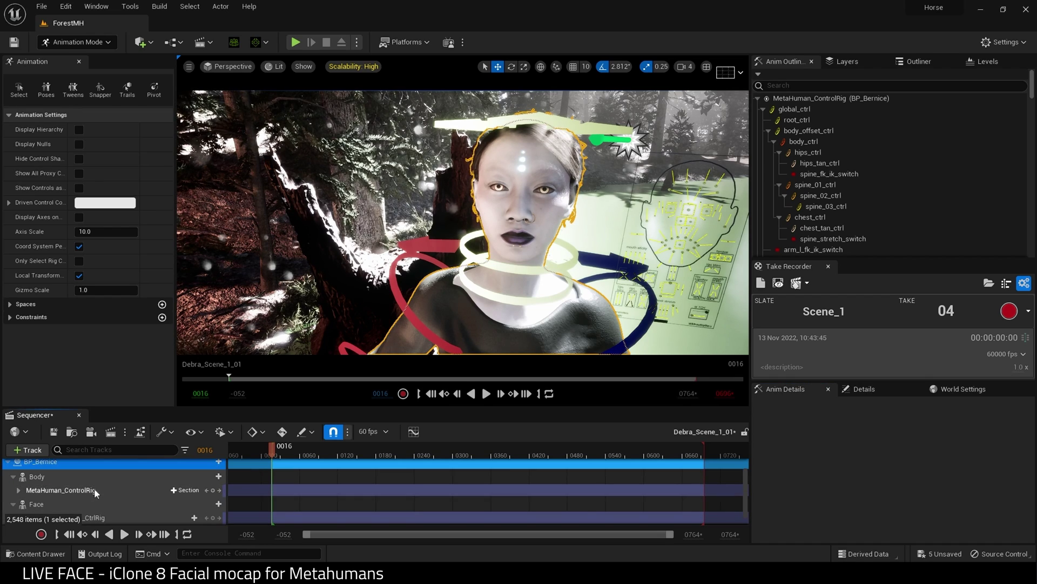
click(94, 489)
key(Delete)
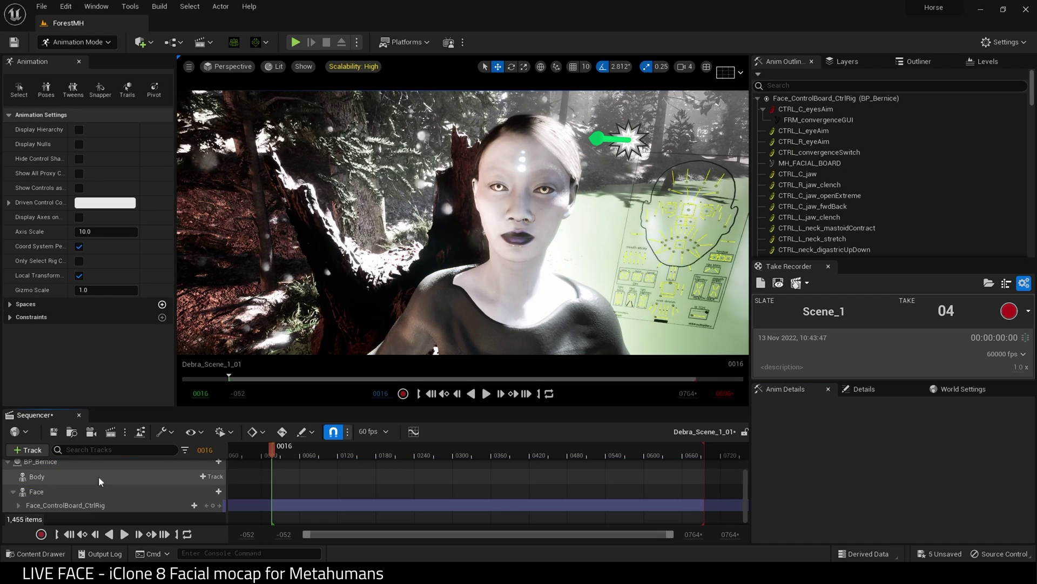
click(97, 500)
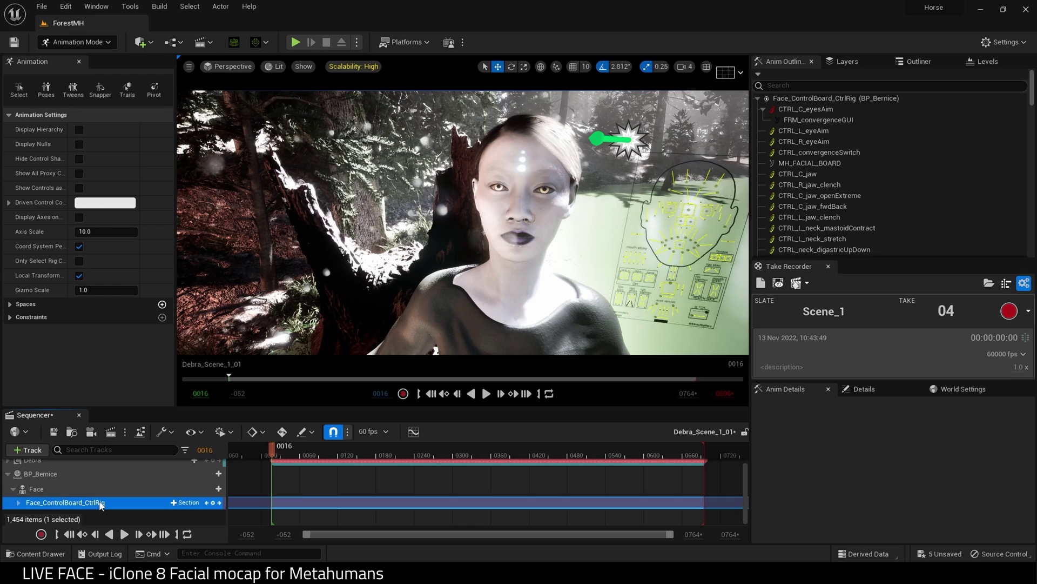
key(Delete)
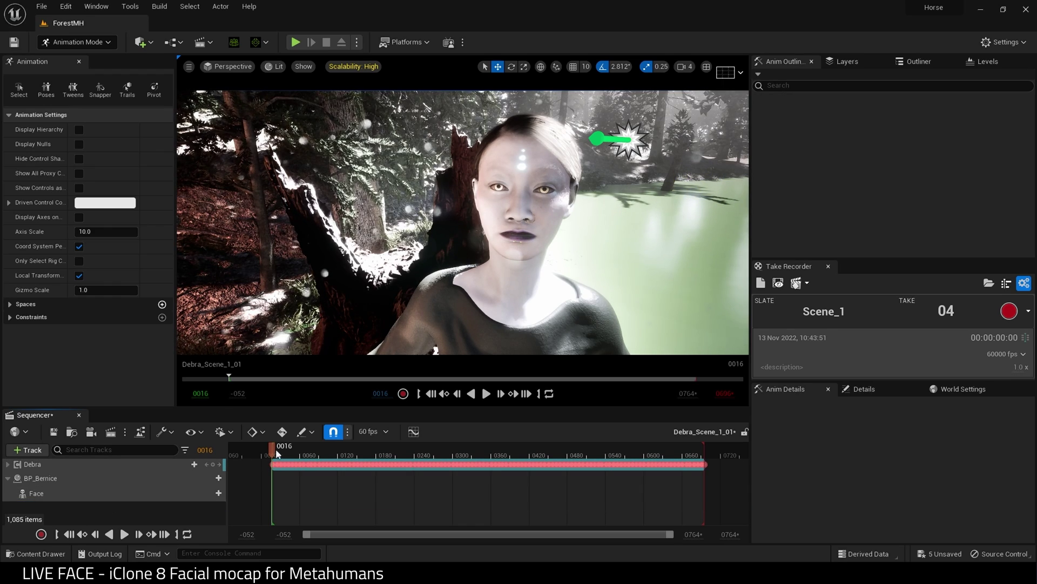
drag(281, 456, 354, 455)
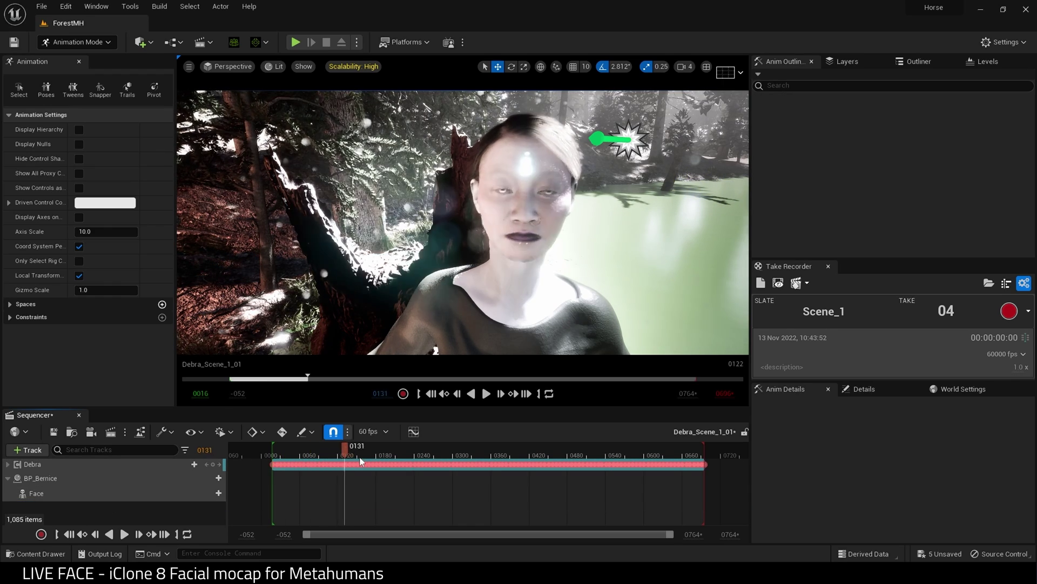
click(431, 394)
click(106, 493)
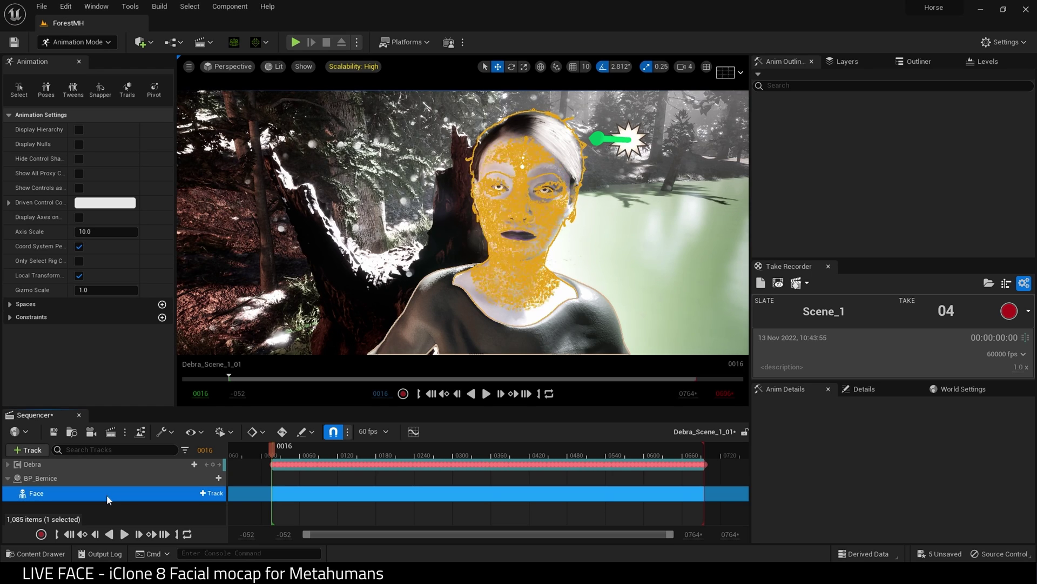
Bake the Face track to Facetut001 in MetaHumans/Animations, export it, and save the asset.
right_click(106, 495)
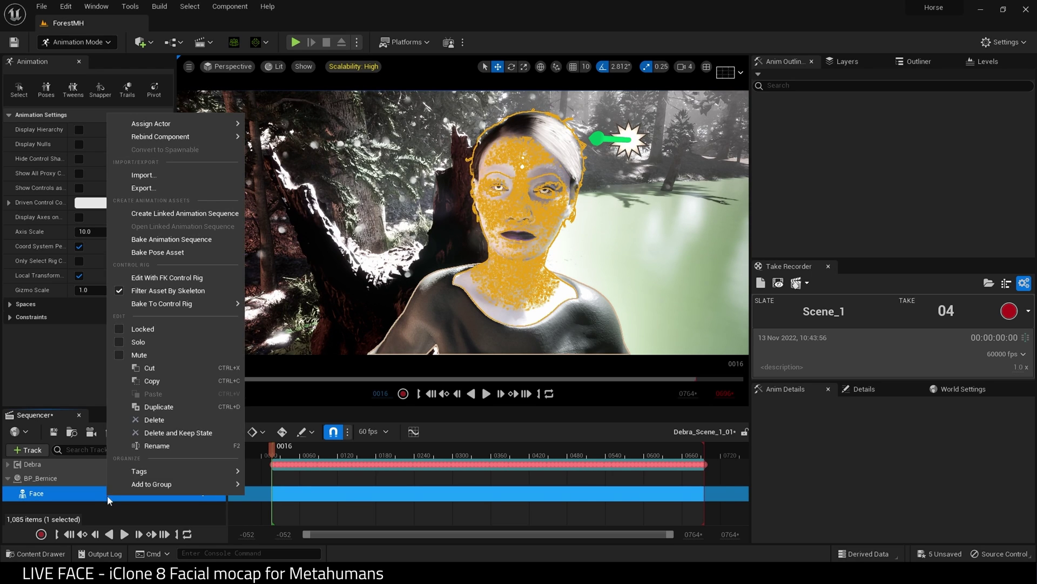
click(168, 241)
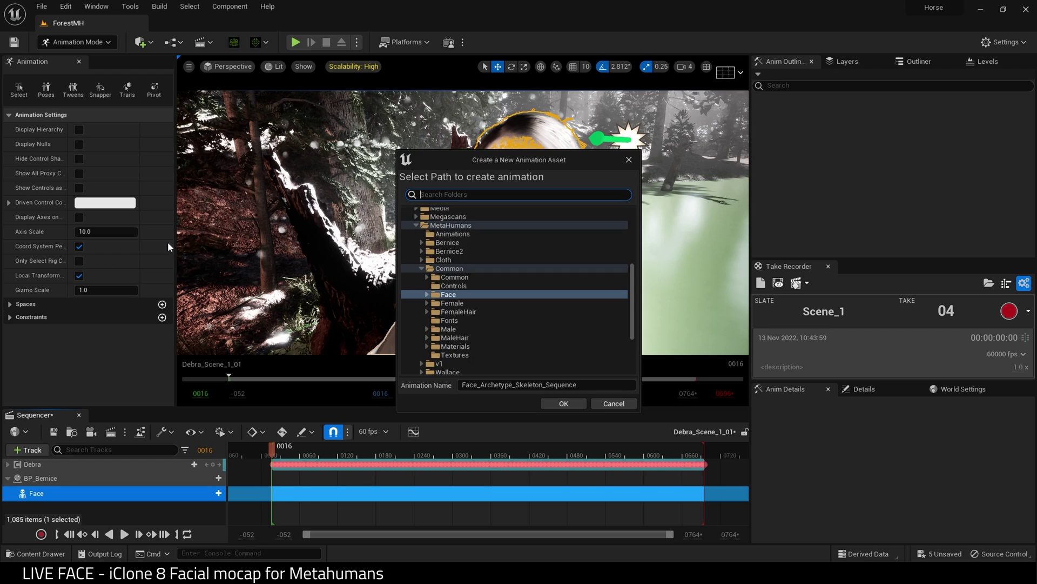
click(453, 234)
click(528, 384)
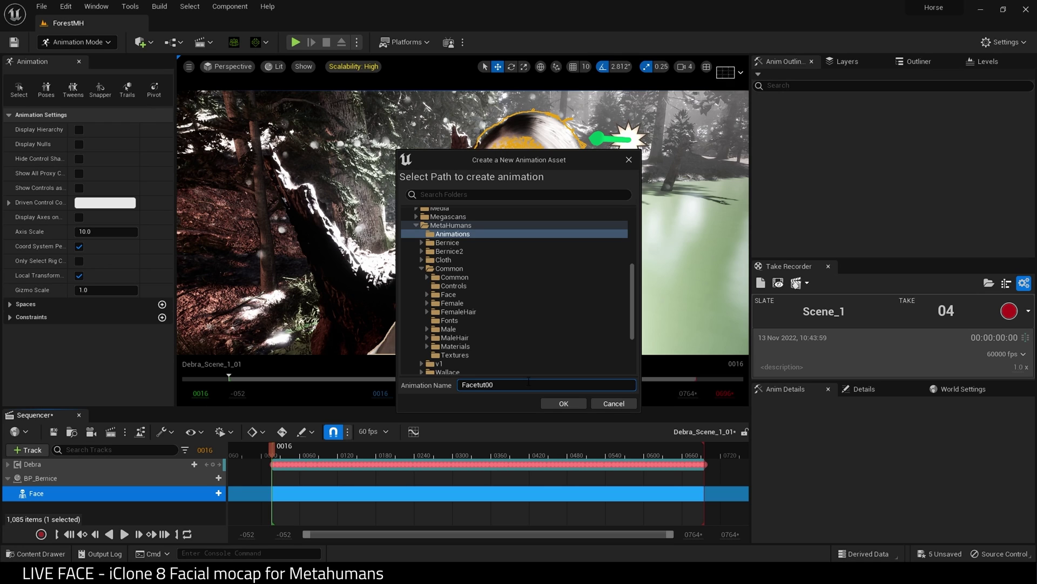
click(564, 403)
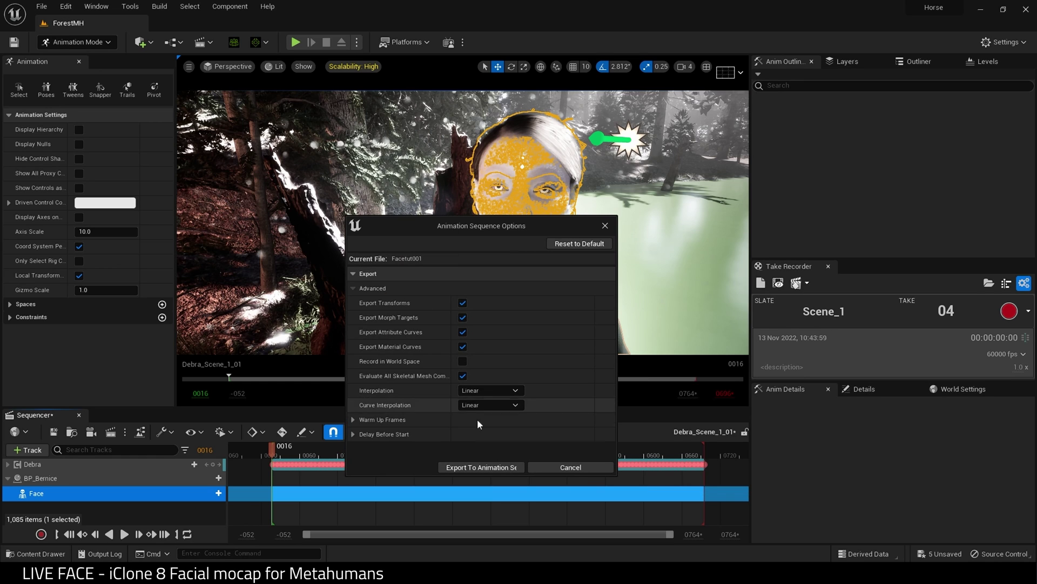
click(496, 466)
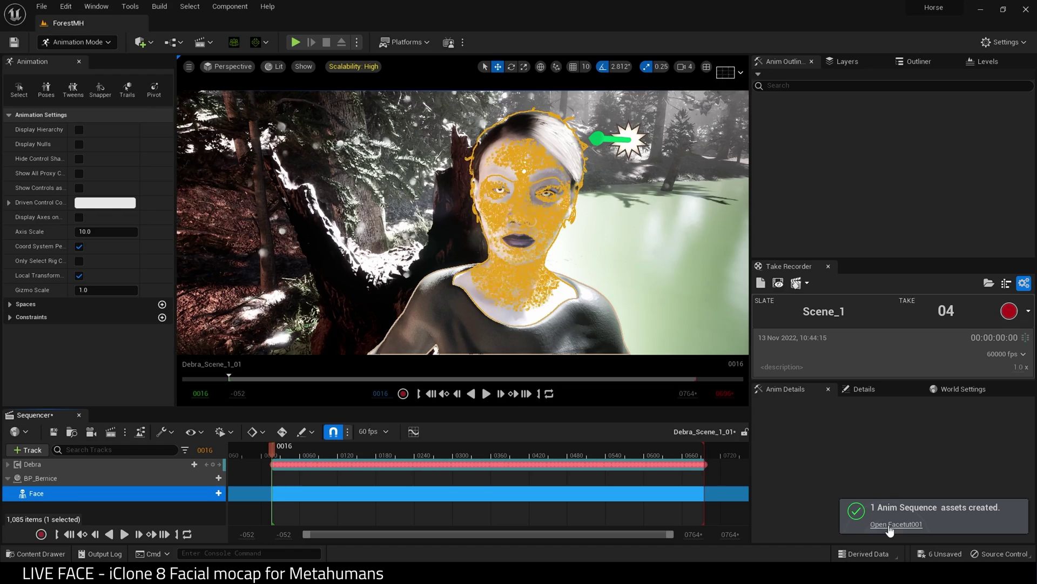
click(890, 524)
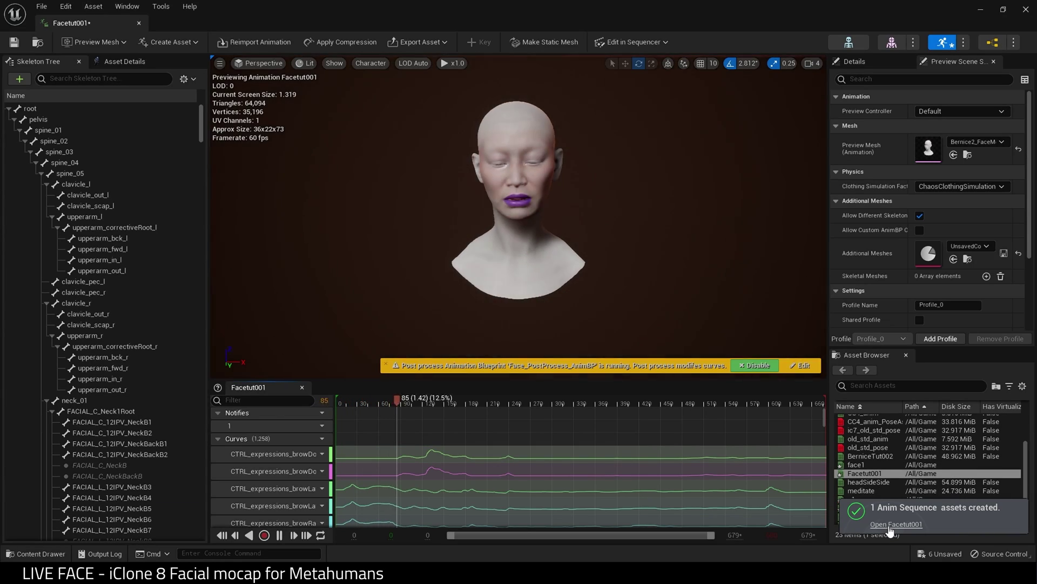
click(13, 42)
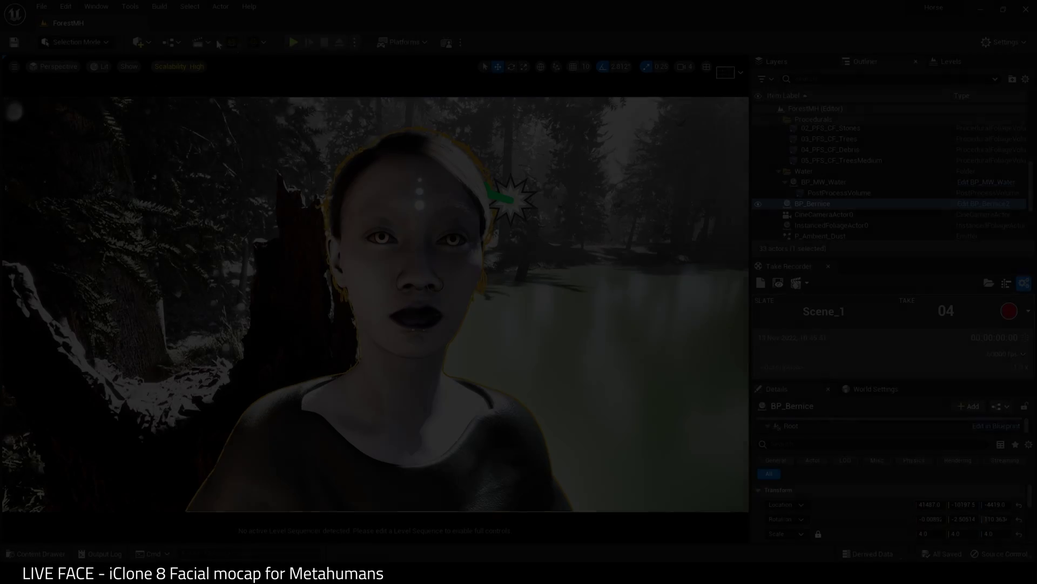
Create level sequence testShot2 in Cinematics and set its frame rate to 60 fps.
click(197, 42)
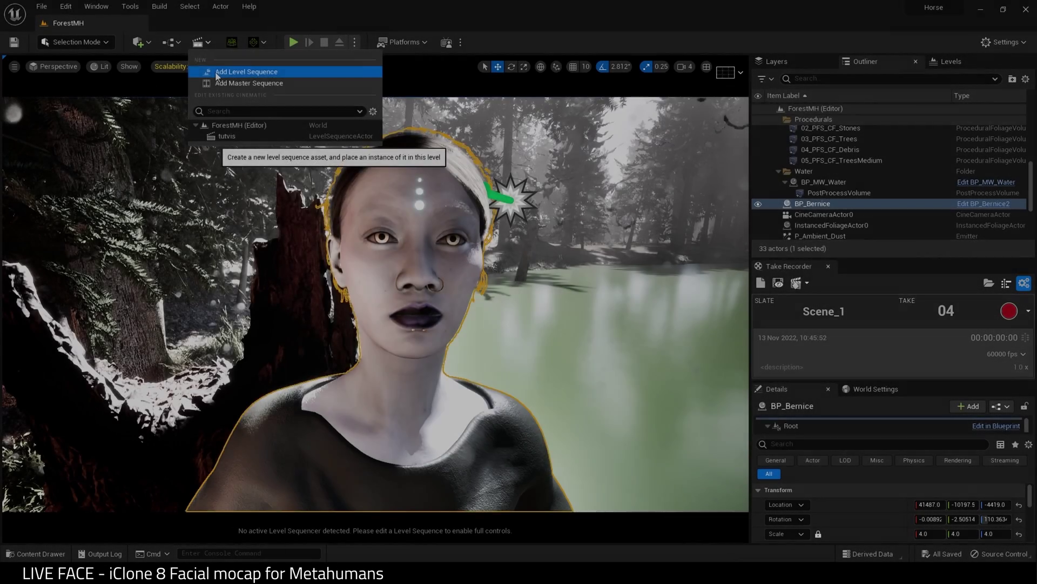
click(251, 72)
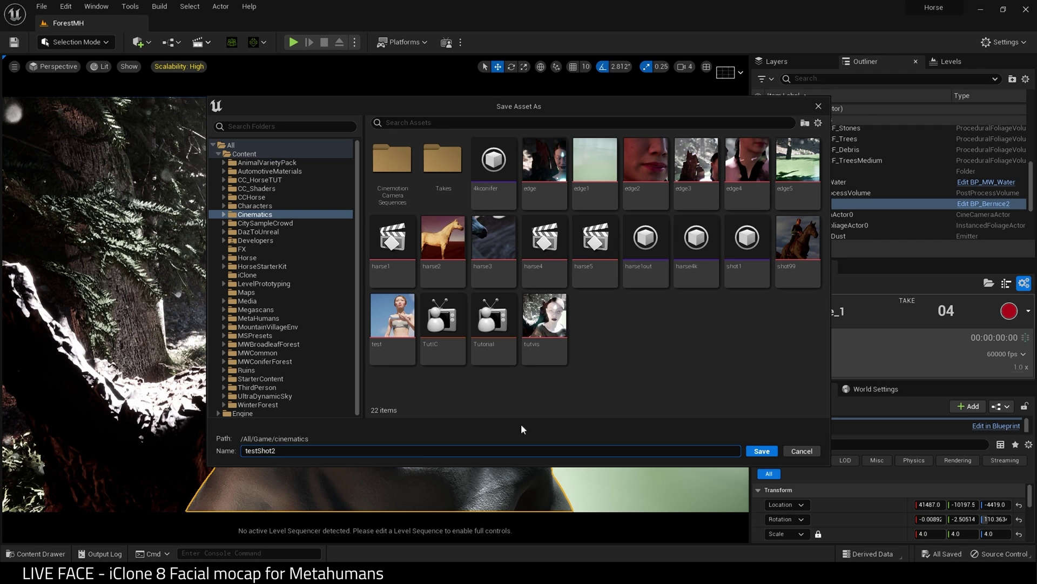
text(testShot2)
click(762, 450)
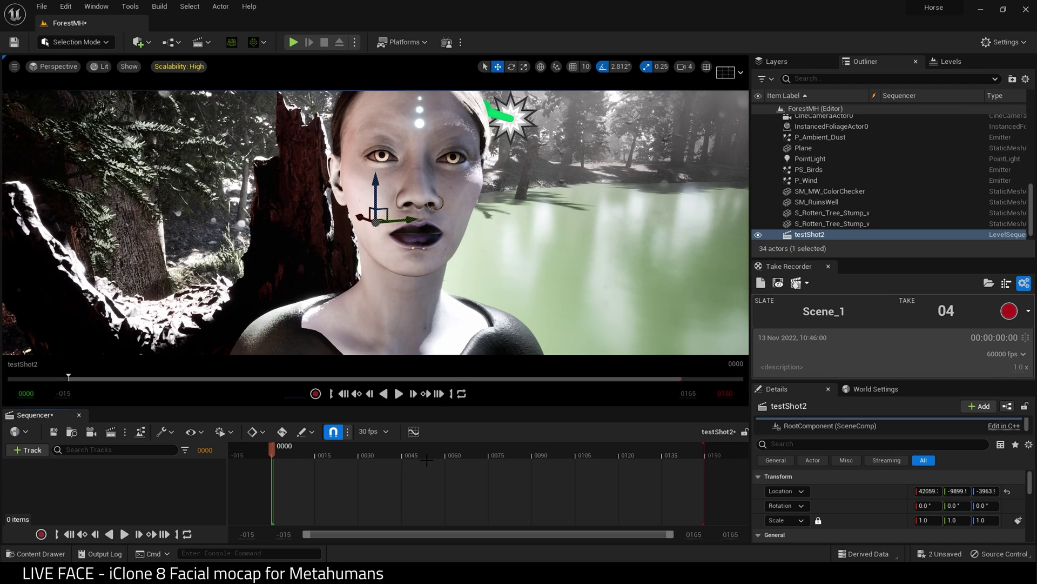
click(373, 431)
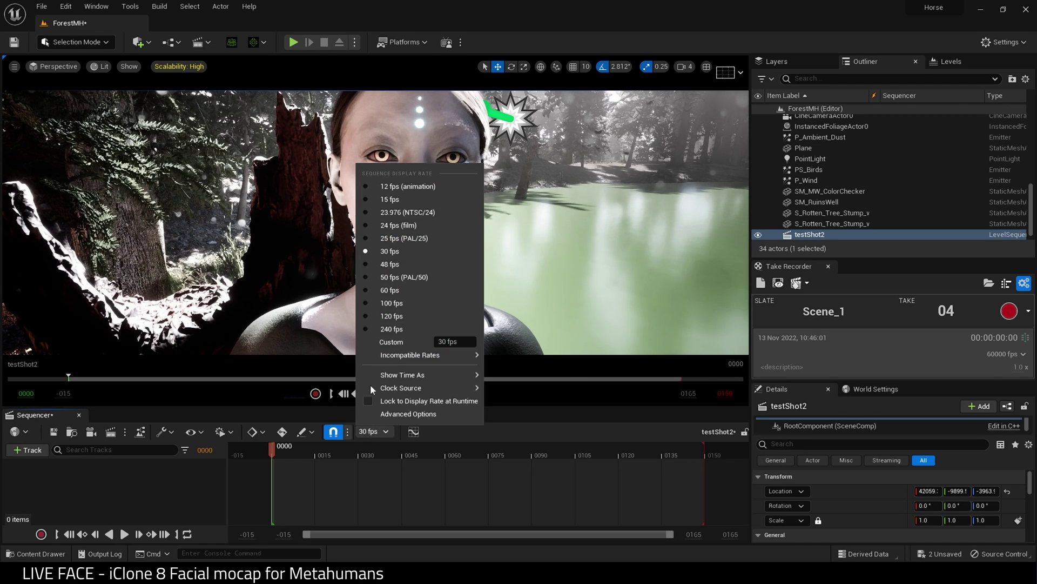
click(399, 294)
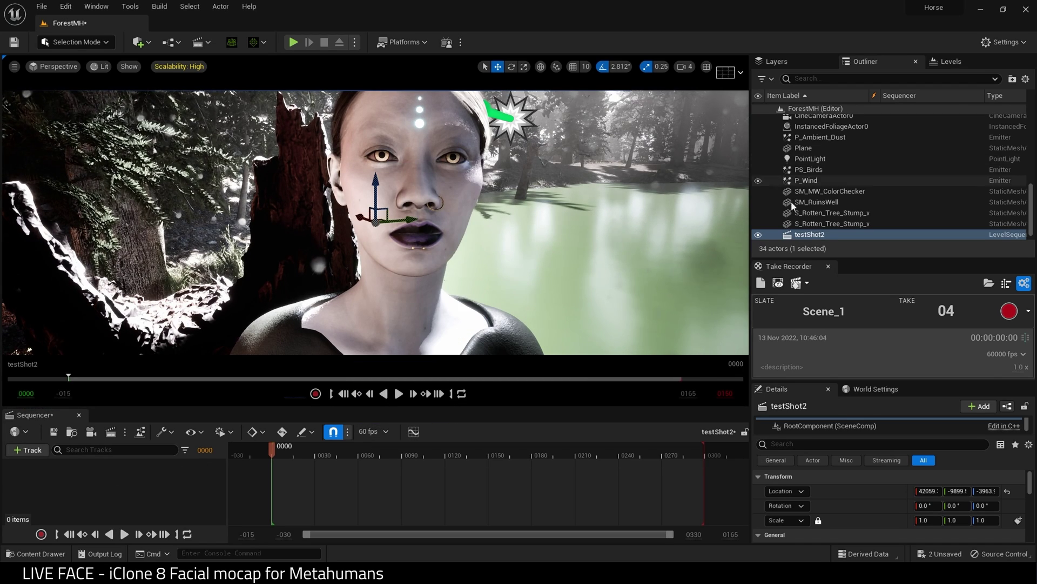
Add the BP_Bernice MetaHuman to the testShot2 sequence.
click(27, 449)
mouse_move(81, 260)
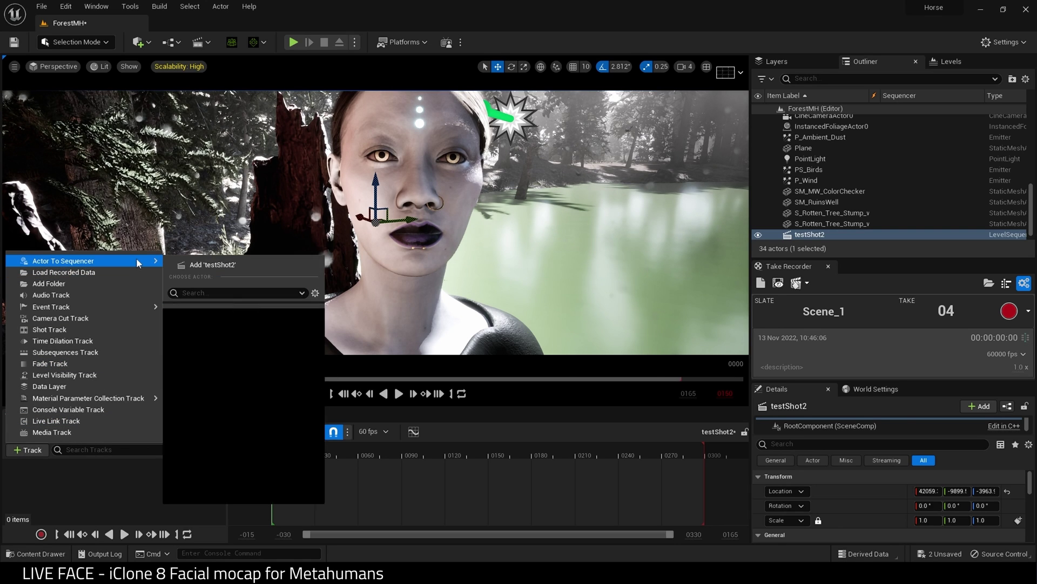
scroll(248, 429, down, 3)
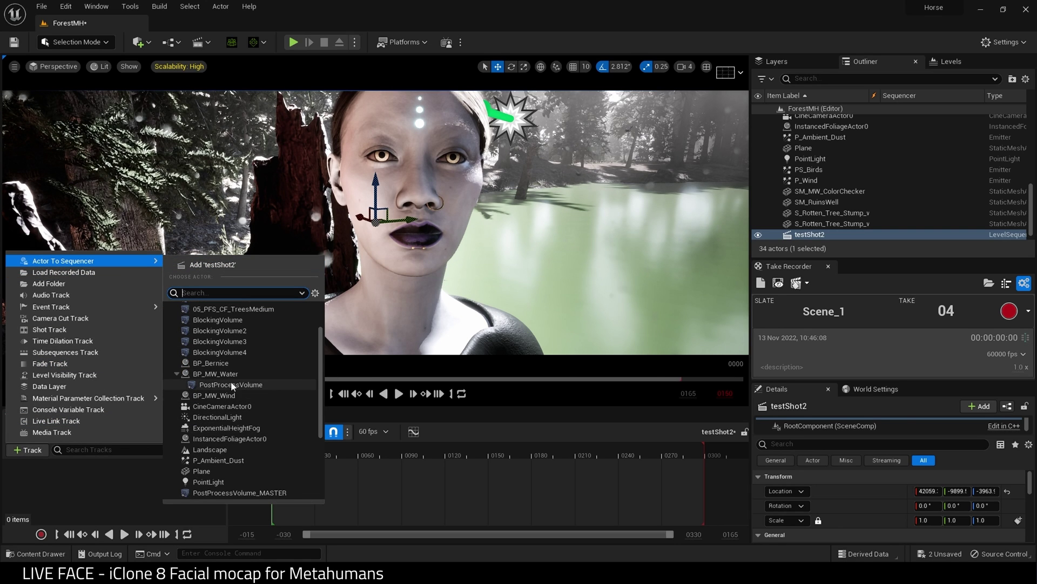
click(225, 362)
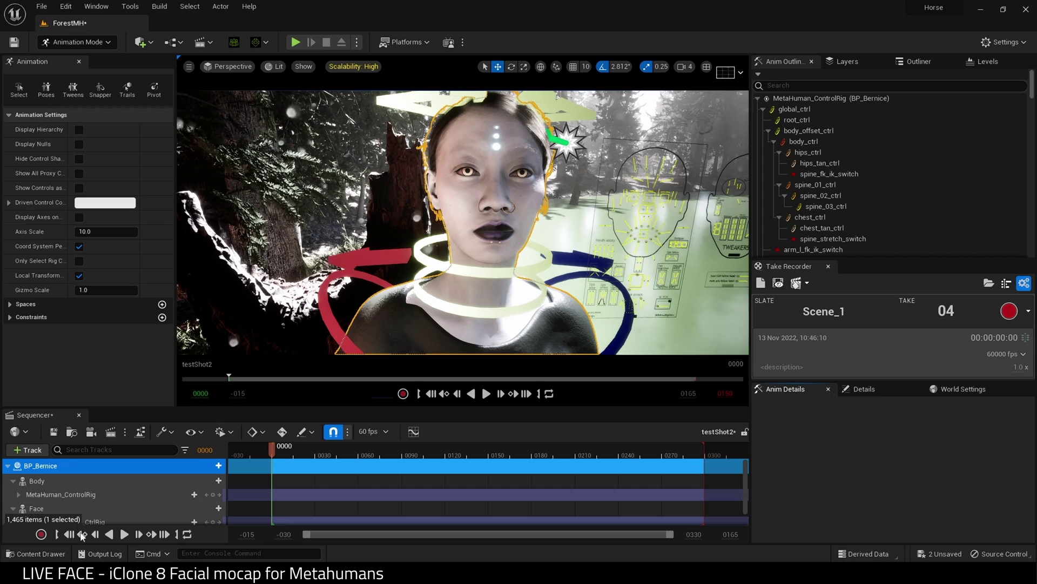
Replace BP_Bernice's Face_ControlBoard_CtrlRig track with the Facetut001 animation on the Face track.
click(69, 482)
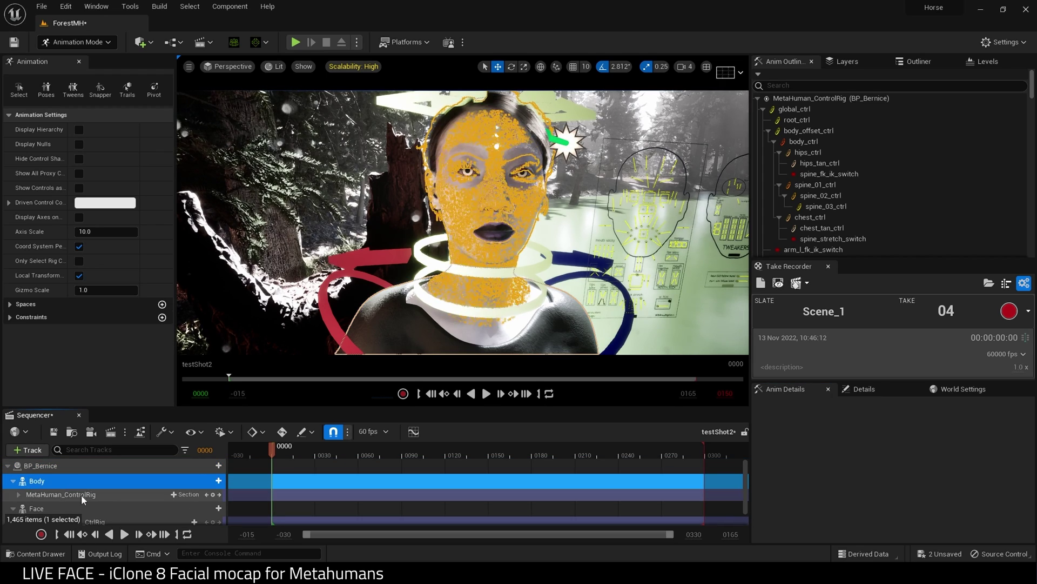
click(81, 494)
click(93, 508)
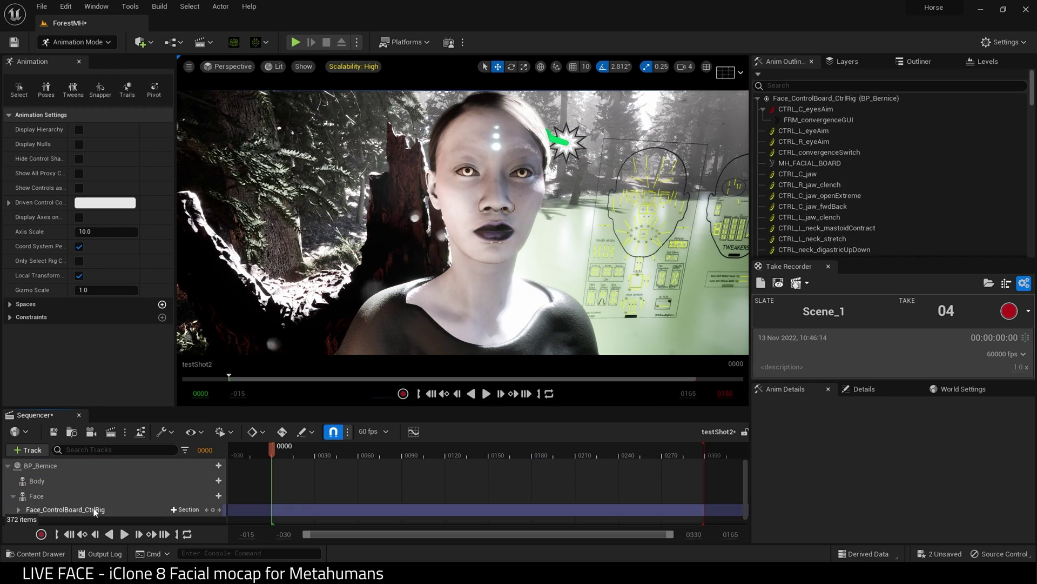
key(Delete)
click(100, 497)
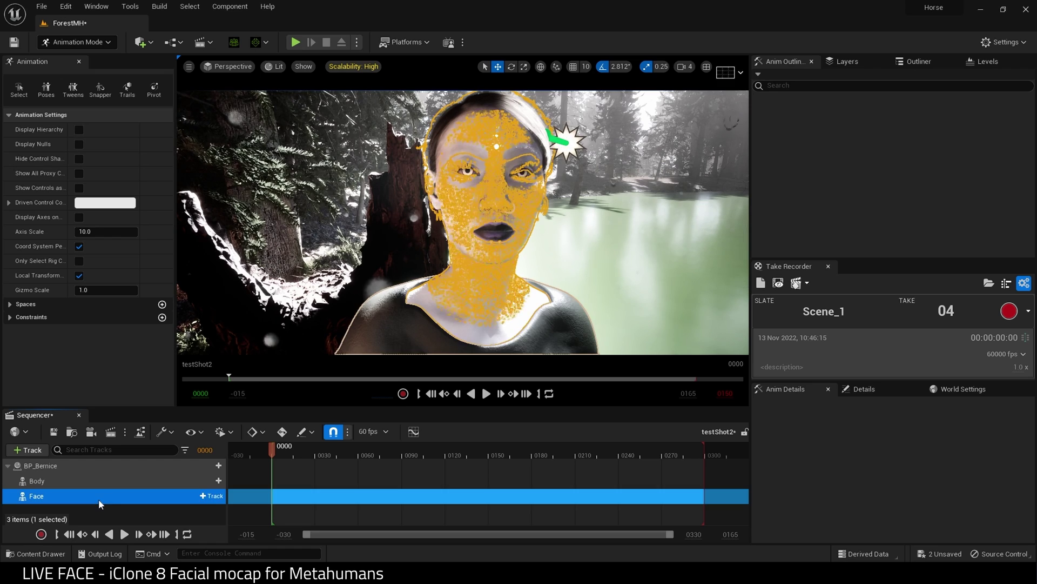
click(210, 496)
mouse_move(378, 64)
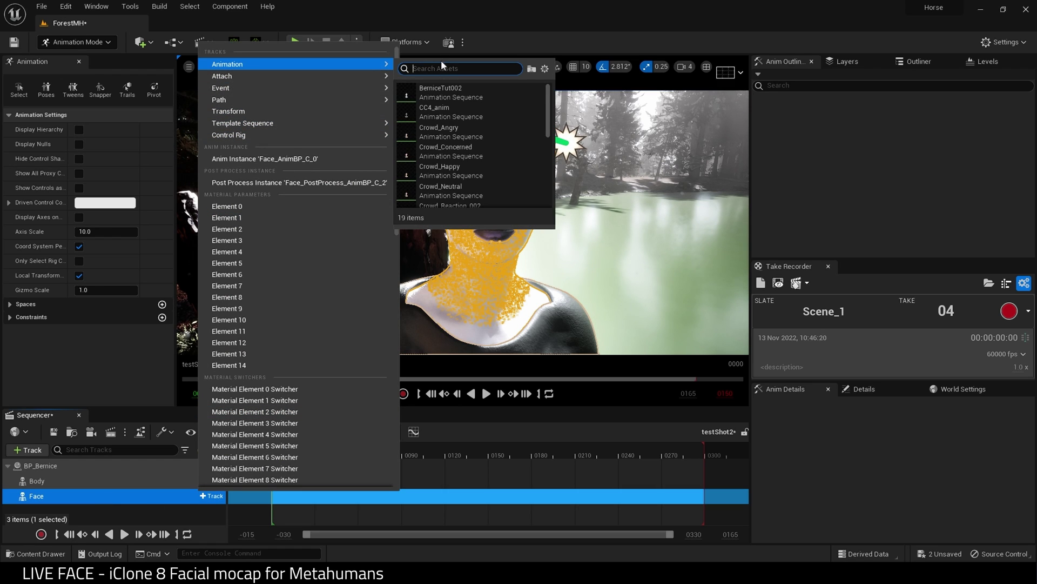
text(tut)
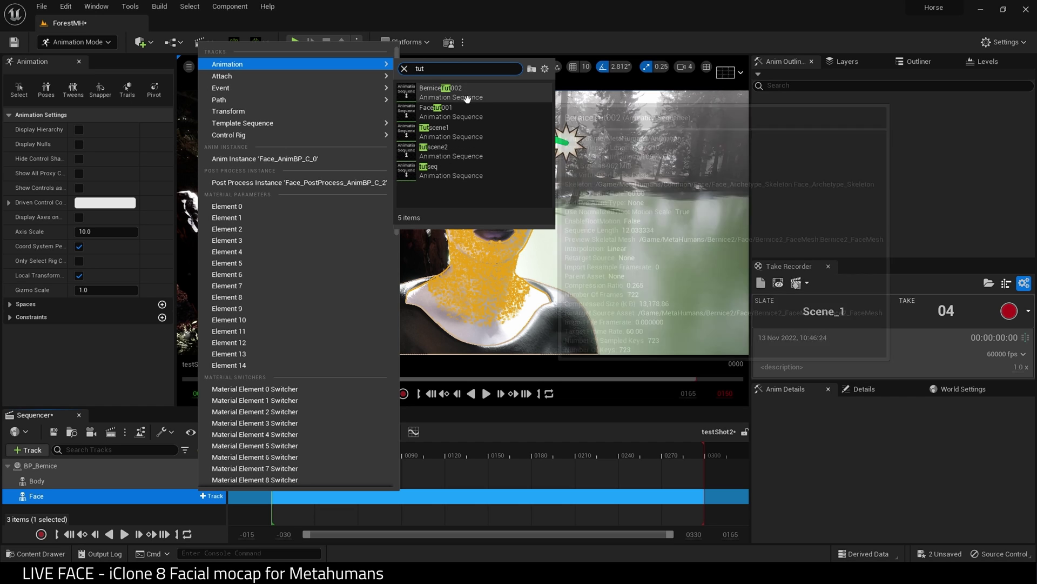
click(464, 110)
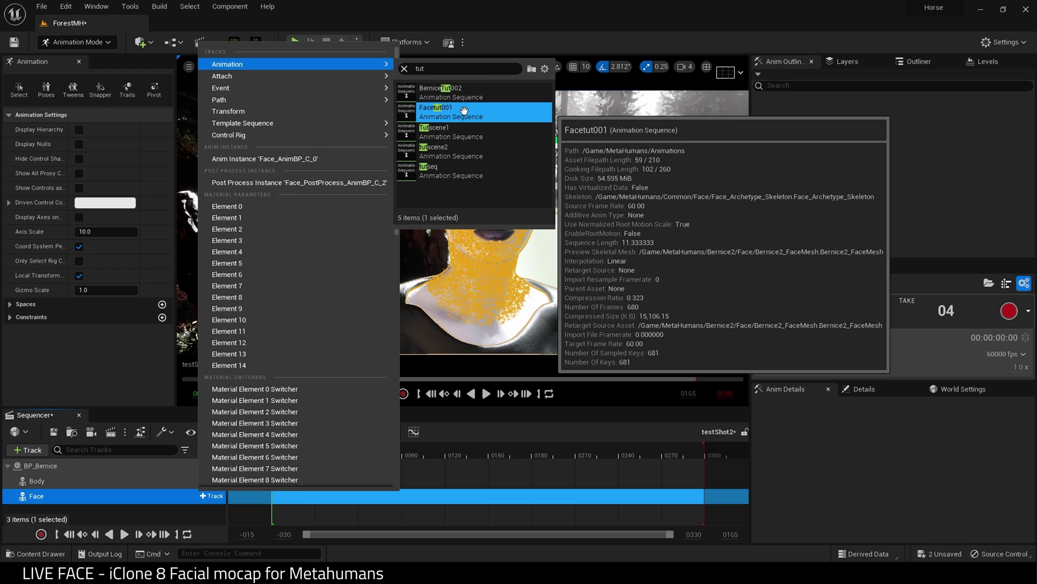
Preview Facetut001, switch back to Selection Mode, and play the sequence.
drag(273, 447, 392, 449)
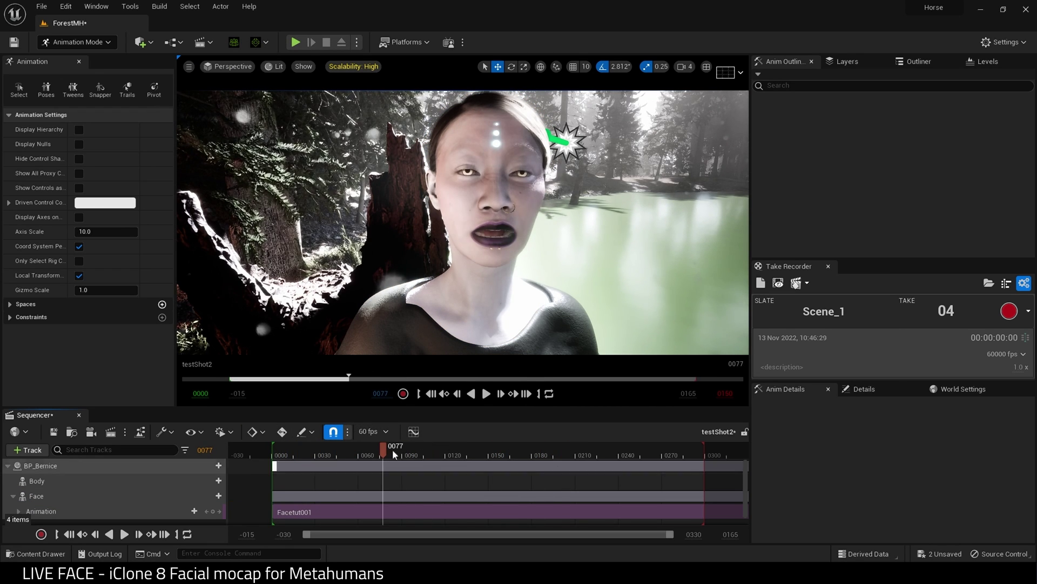
click(431, 393)
click(81, 42)
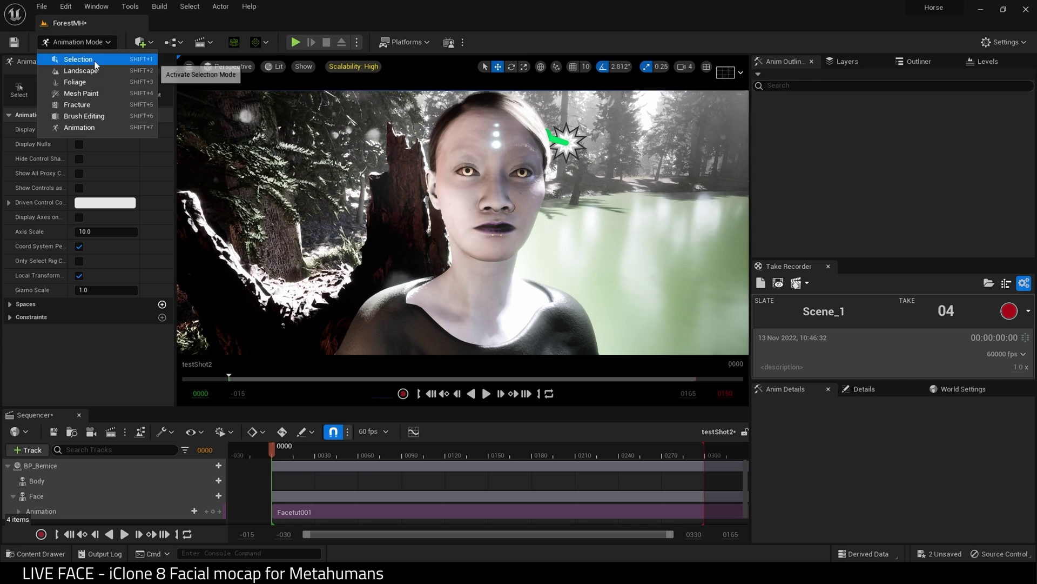
click(81, 59)
click(398, 394)
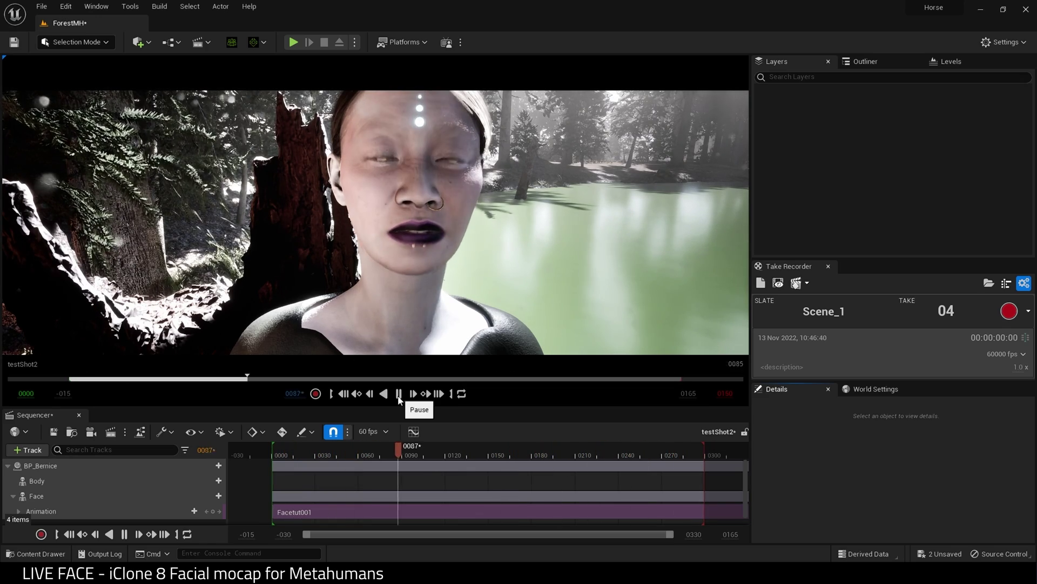
Stop playback and add the edge1body animation to BP_Bernice's Body track.
click(399, 394)
click(211, 481)
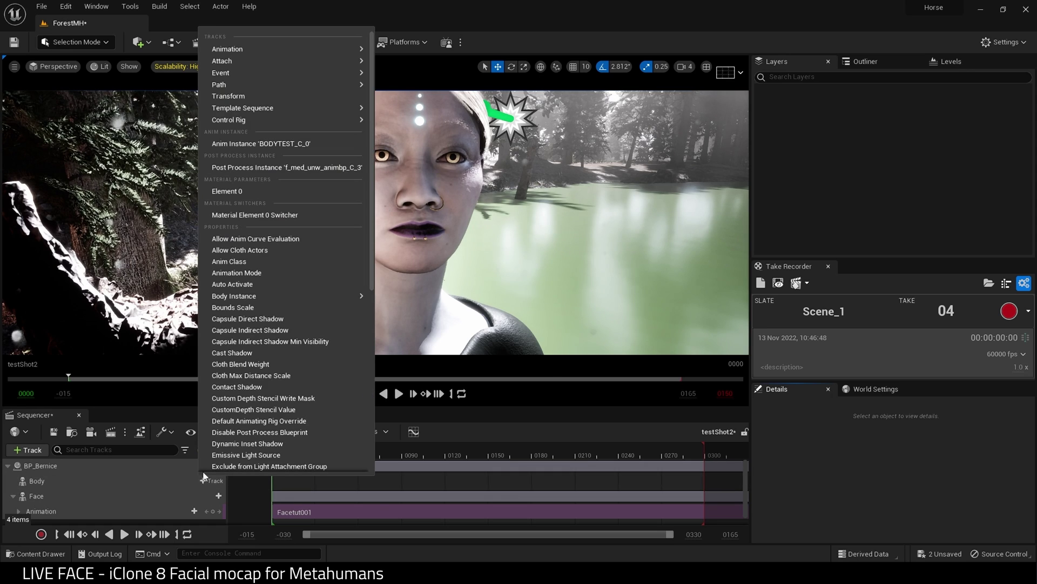
mouse_move(285, 49)
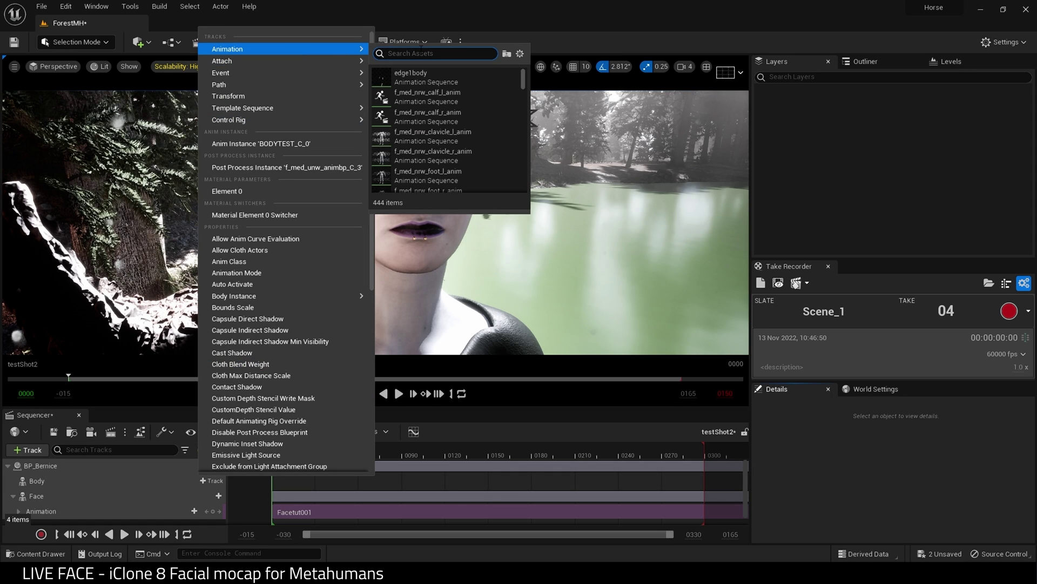
click(411, 77)
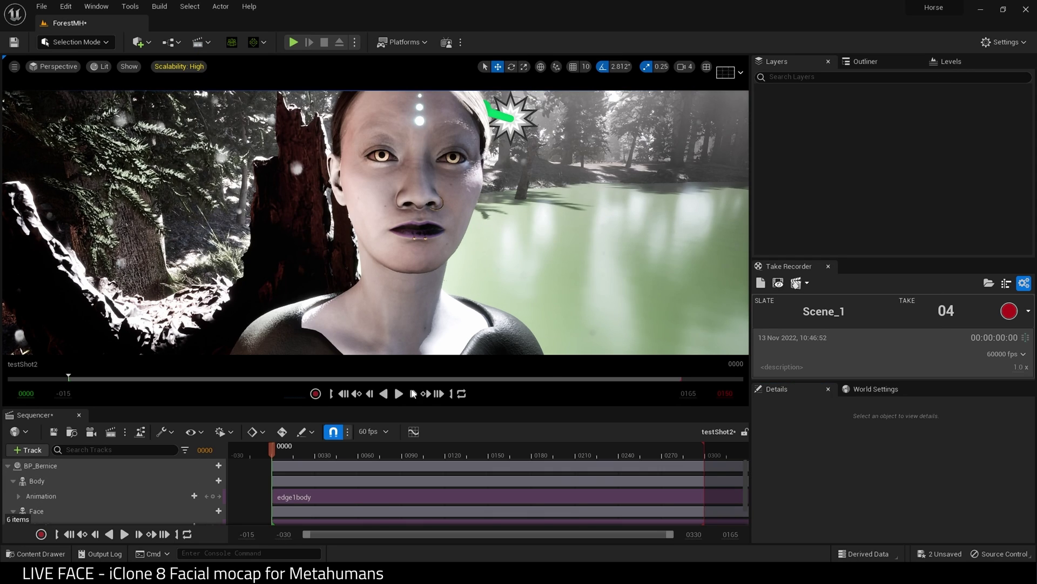
Enable Force Custom Mode on the edge1body section and play face and body animation together.
click(337, 489)
right_click(337, 489)
mouse_move(443, 174)
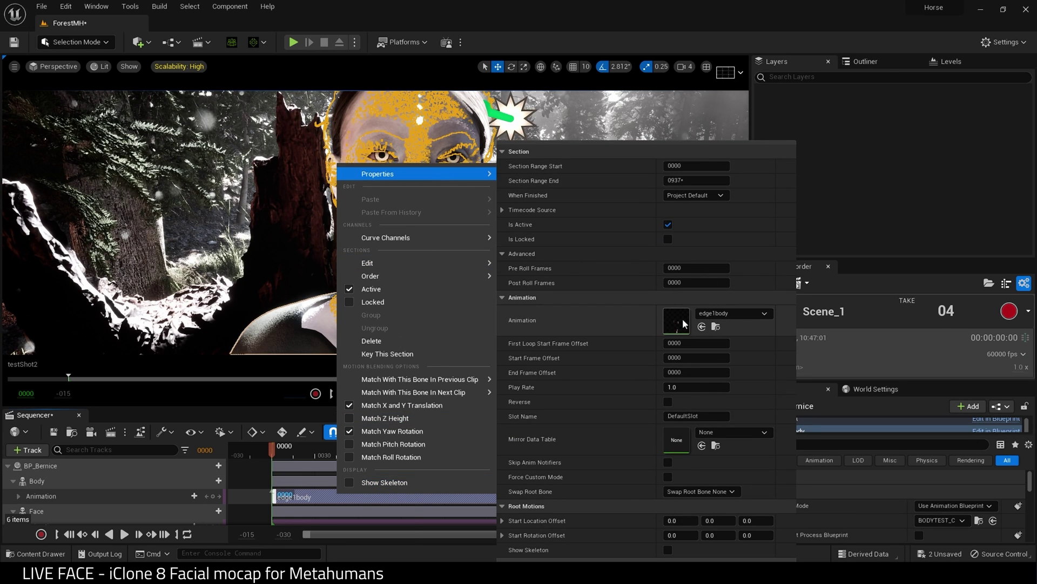
double_click(682, 318)
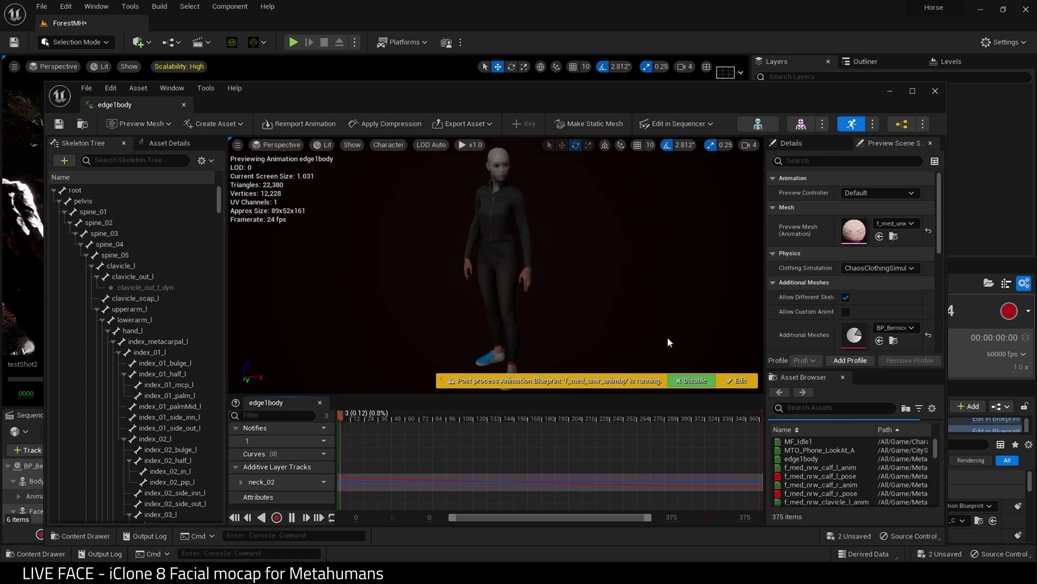
click(935, 91)
right_click(328, 496)
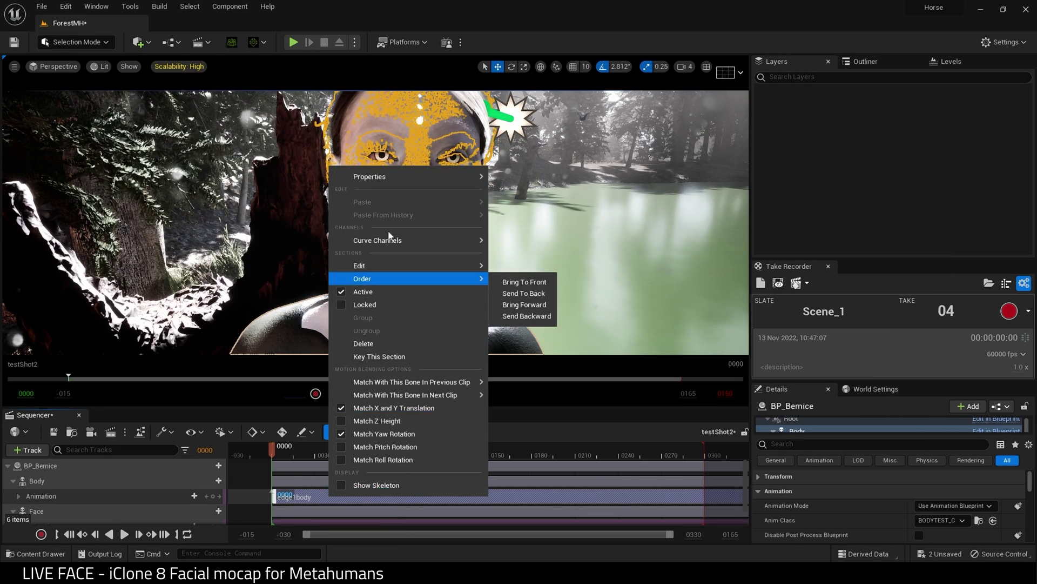
mouse_move(411, 177)
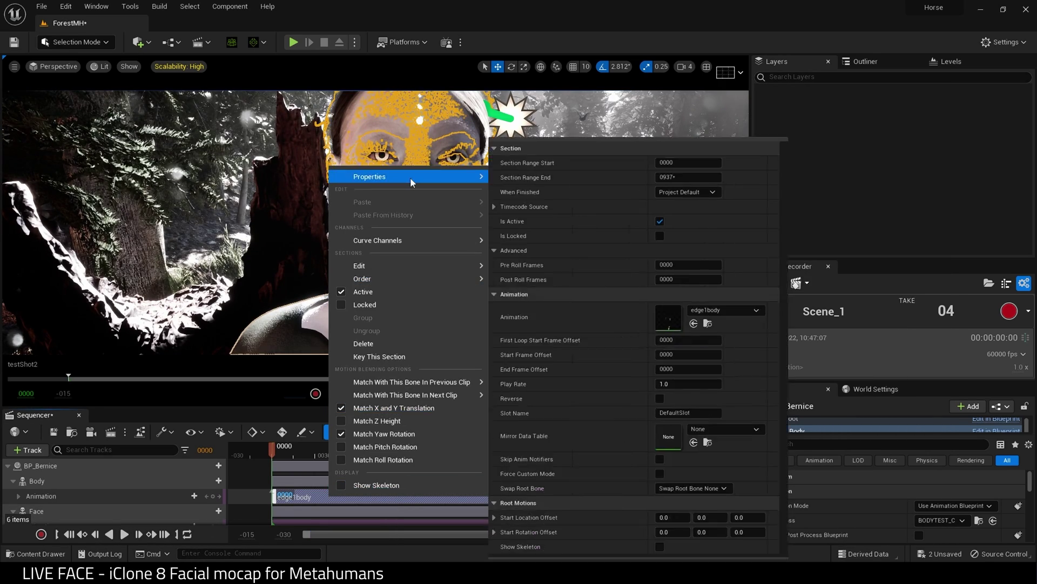
click(660, 476)
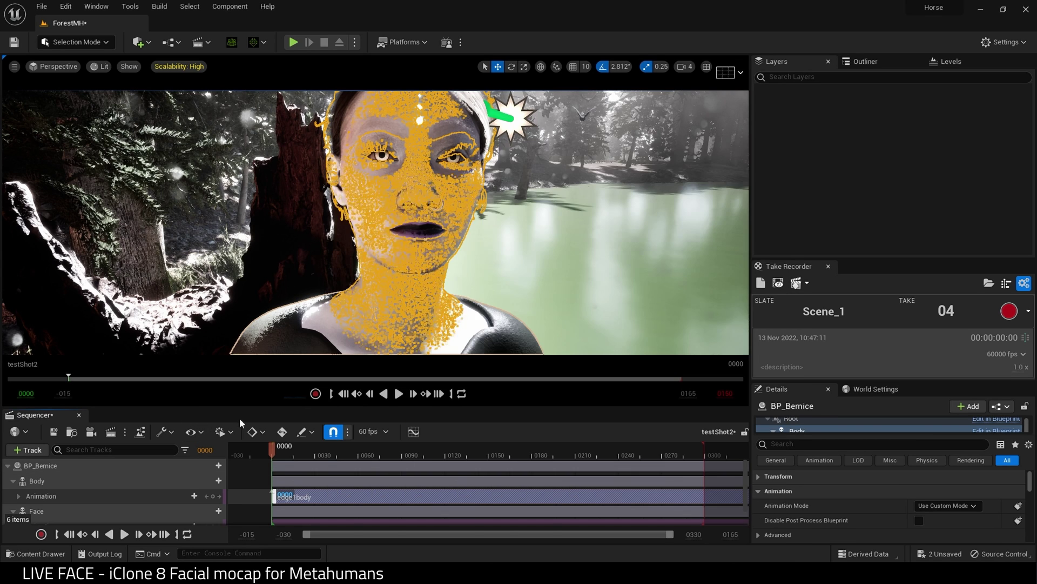
click(238, 417)
click(398, 394)
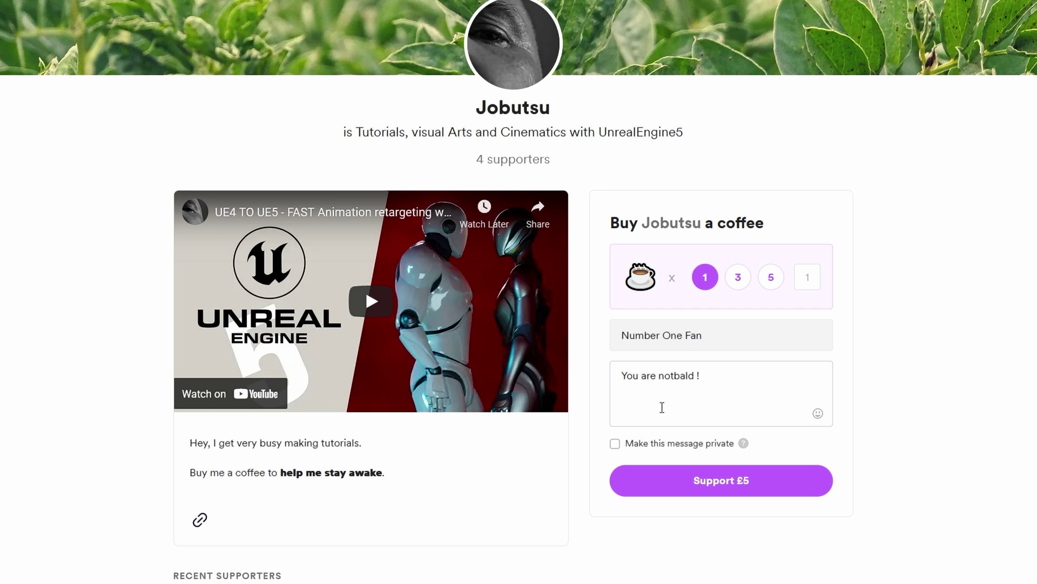
Send the £5 coffee support, then pick a £50.00 Super Thanks on the YouTube video.
click(701, 487)
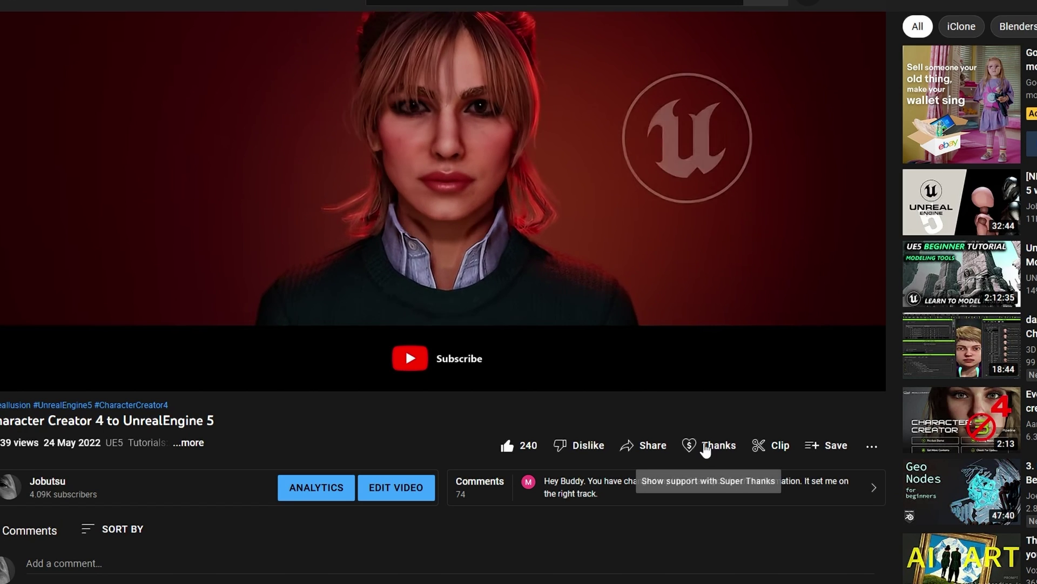
click(707, 445)
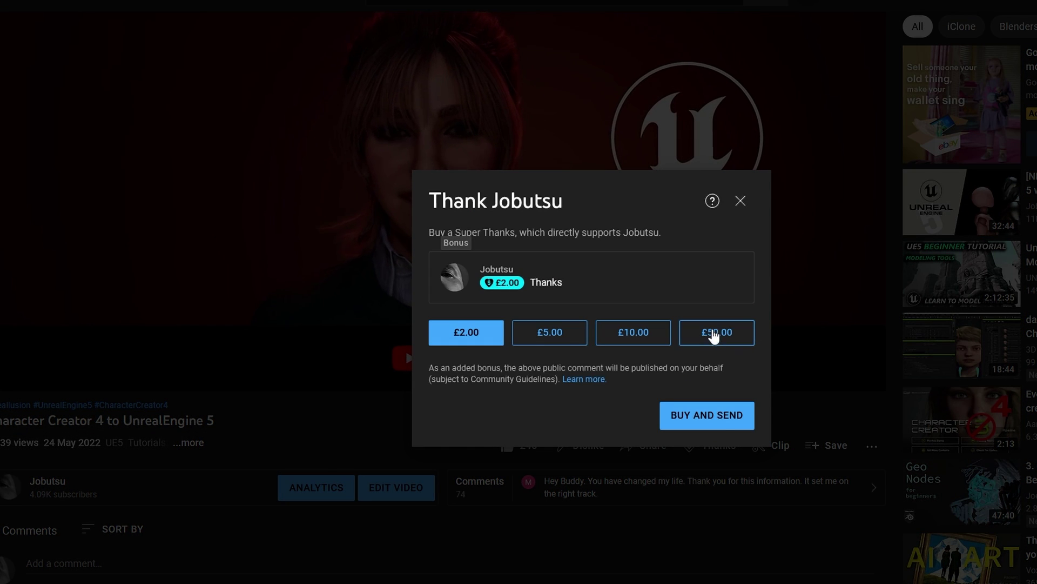
click(746, 335)
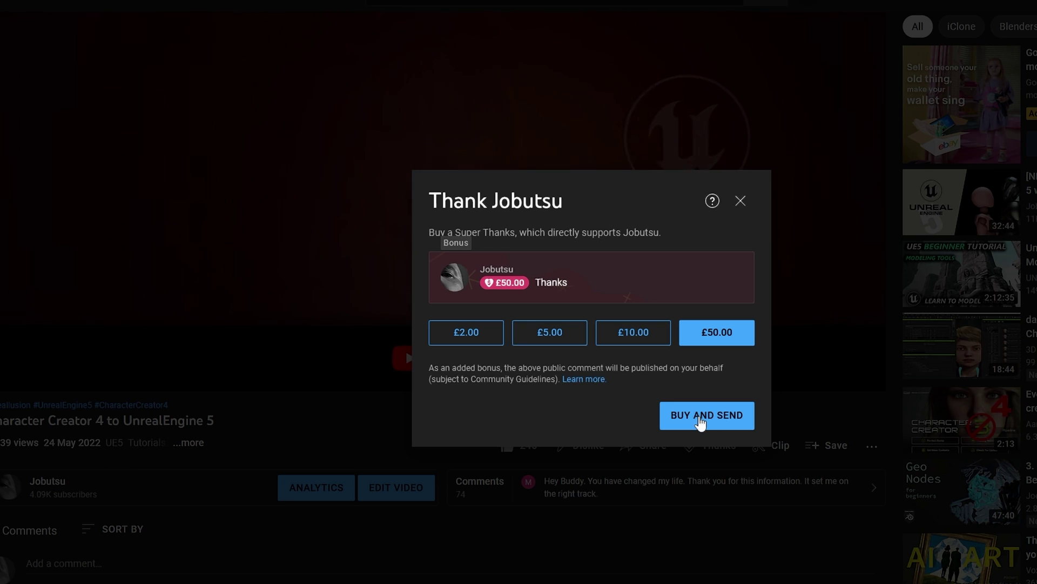